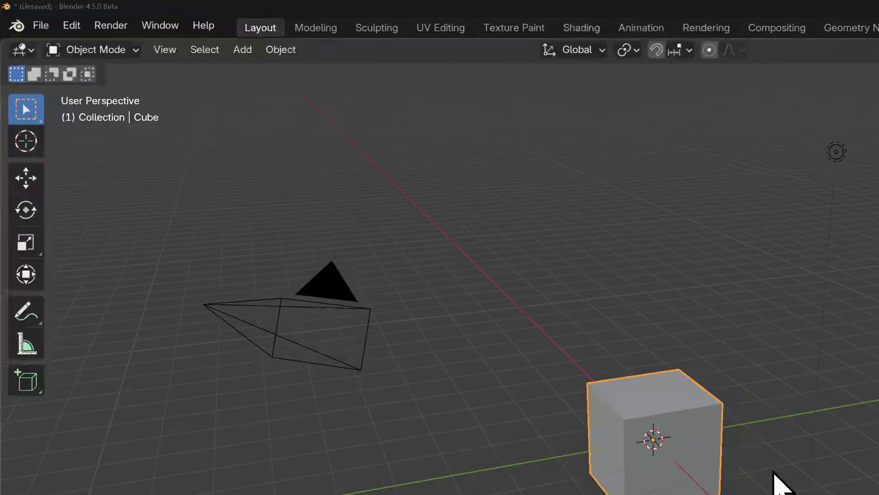
Save the default scene as MySavedFile.blend, then bring up the file browser
{"action": "left_click", "coordinate": [43, 29]}
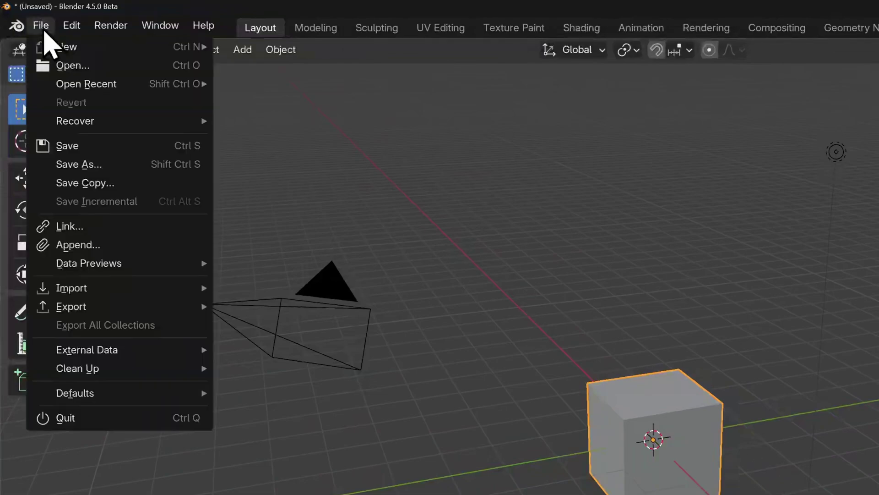
{"action": "left_click", "coordinate": [85, 146]}
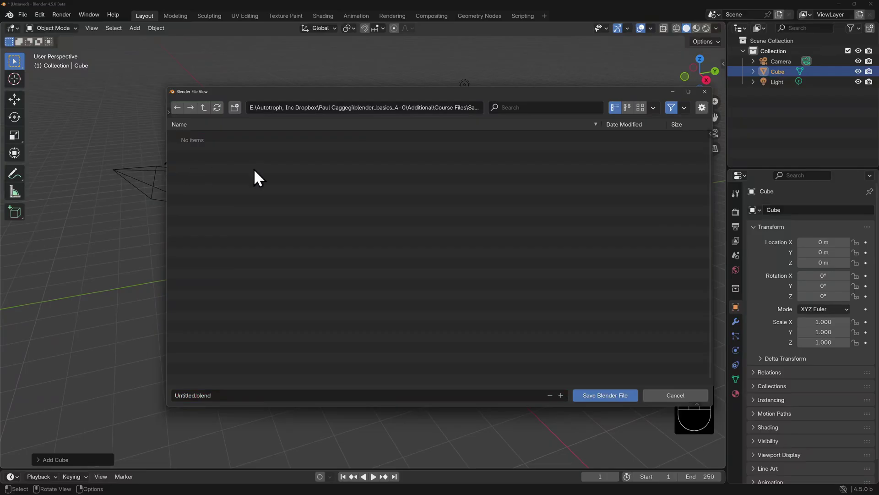
{"action": "double_click", "coordinate": [185, 395]}
{"action": "type", "text": "MySavedFile"}
{"action": "left_click", "coordinate": [619, 394]}
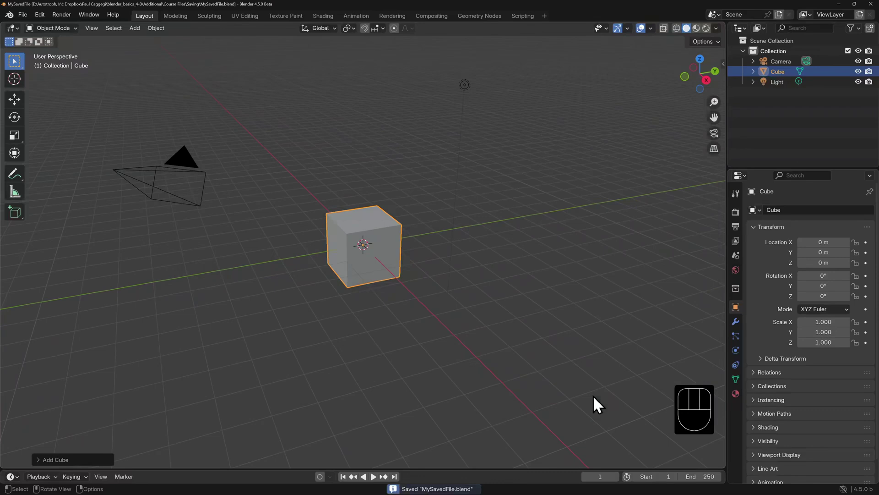
{"action": "key", "text": "ctrl+o"}
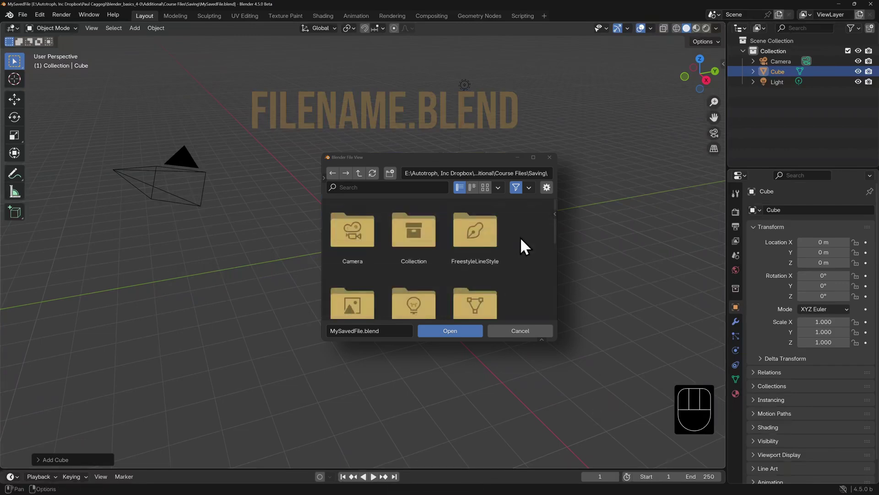
Scroll down through the contents of MySavedFile.blend in the file browser
{"action": "scroll", "coordinate": [521, 237], "scroll_direction": "down", "scroll_amount": 2}
{"action": "scroll", "coordinate": [520, 237], "scroll_direction": "down", "scroll_amount": 5}
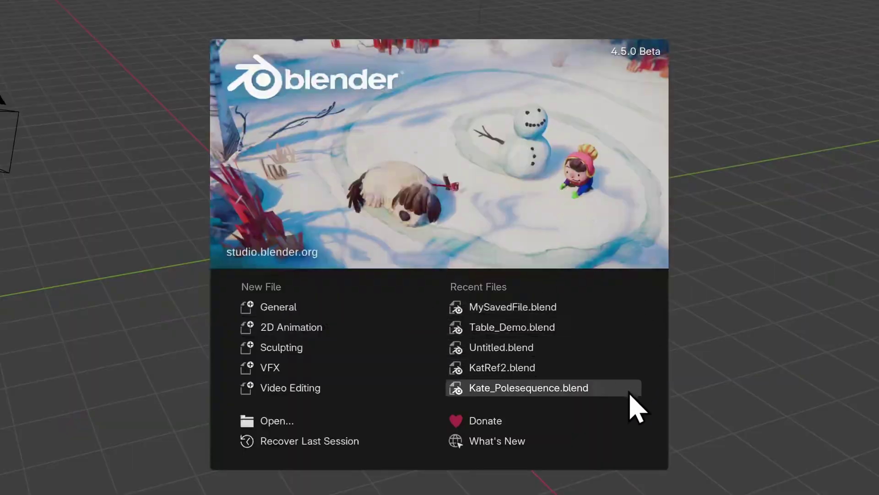
Reopen MySavedFile.blend through File > Open
{"action": "mouse_move", "coordinate": [631, 356]}
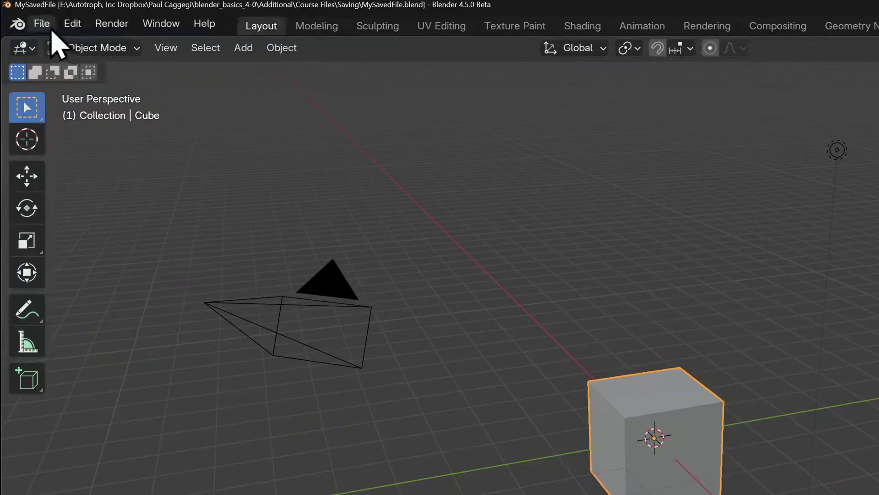
{"action": "left_click", "coordinate": [42, 24]}
{"action": "mouse_move", "coordinate": [73, 82]}
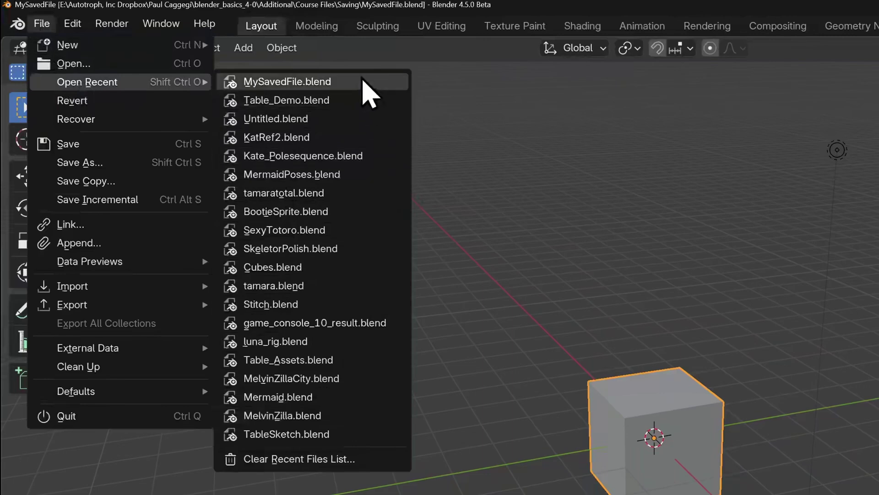
{"action": "mouse_move", "coordinate": [363, 80]}
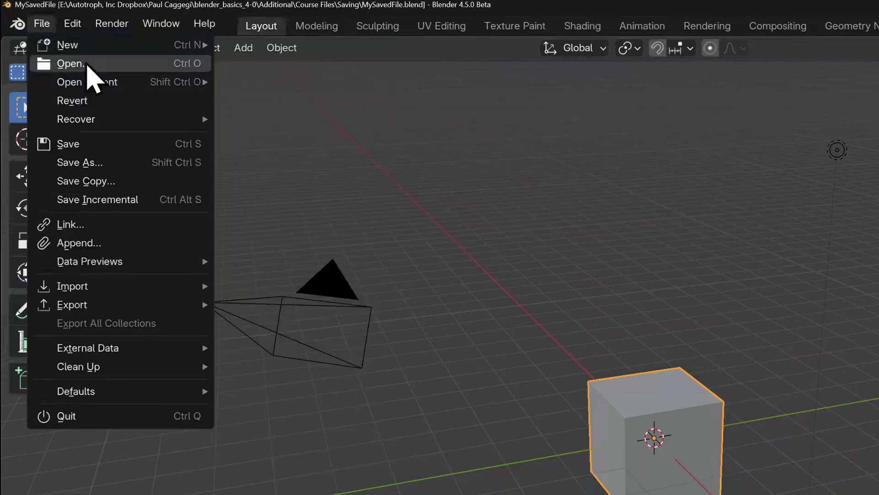
{"action": "left_click", "coordinate": [85, 64]}
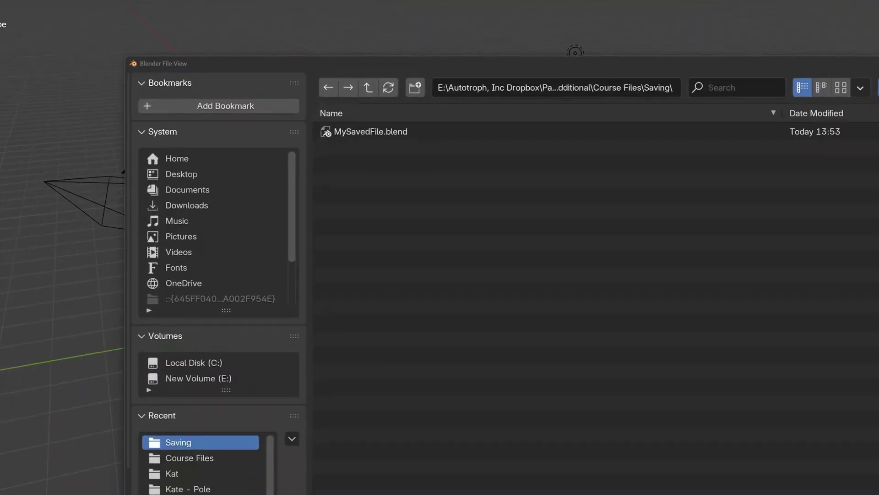
{"action": "left_click", "coordinate": [274, 87]}
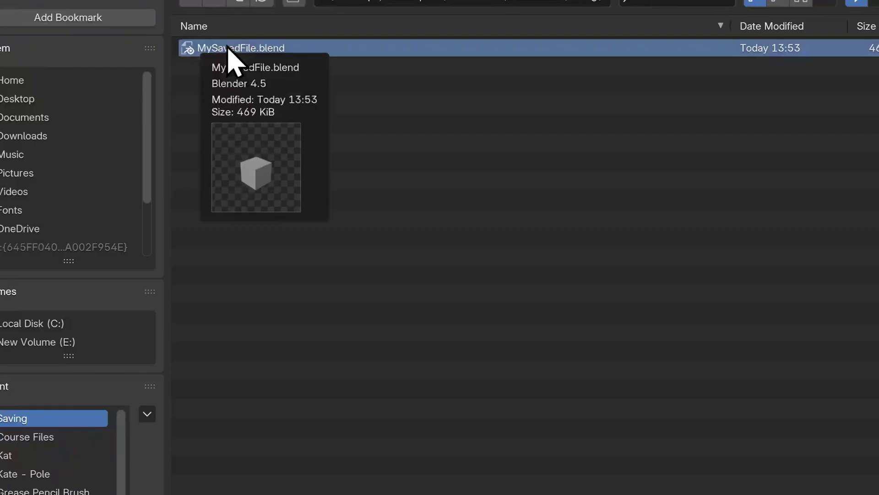
{"action": "double_click", "coordinate": [228, 48]}
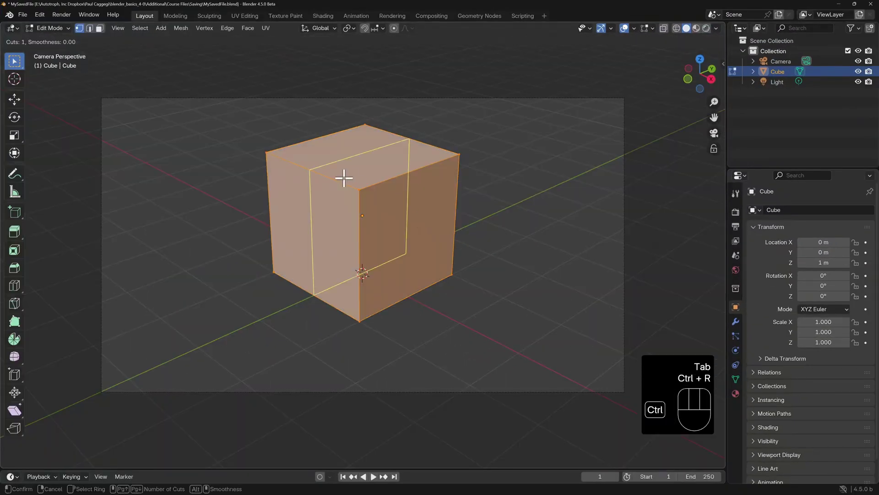
Loop-cut the cube, shrink the middle face band inward into a groove, and save
{"action": "key", "text": "ctrl+r"}
{"action": "left_click", "coordinate": [344, 177]}
{"action": "key", "text": "ctrl+r"}
{"action": "left_click", "coordinate": [330, 221]}
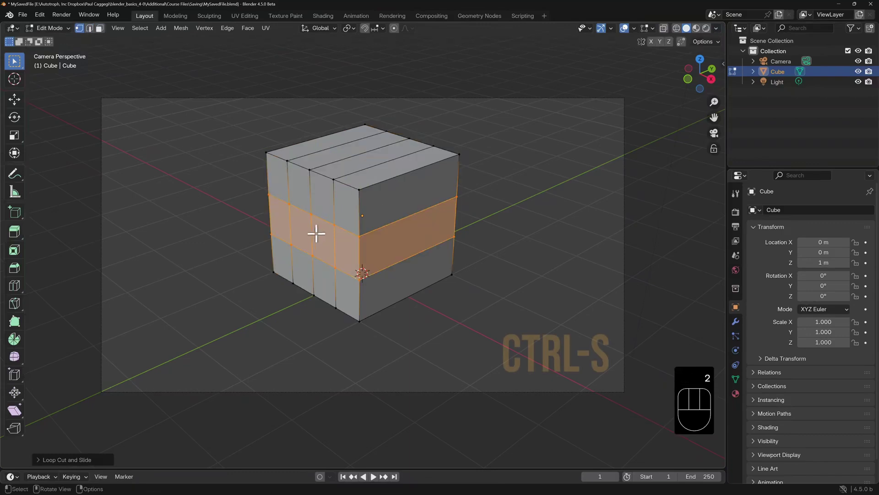
{"action": "key", "text": "alt+s"}
{"action": "left_click", "coordinate": [340, 248]}
{"action": "key", "text": "Tab"}
{"action": "left_click", "coordinate": [23, 14]}
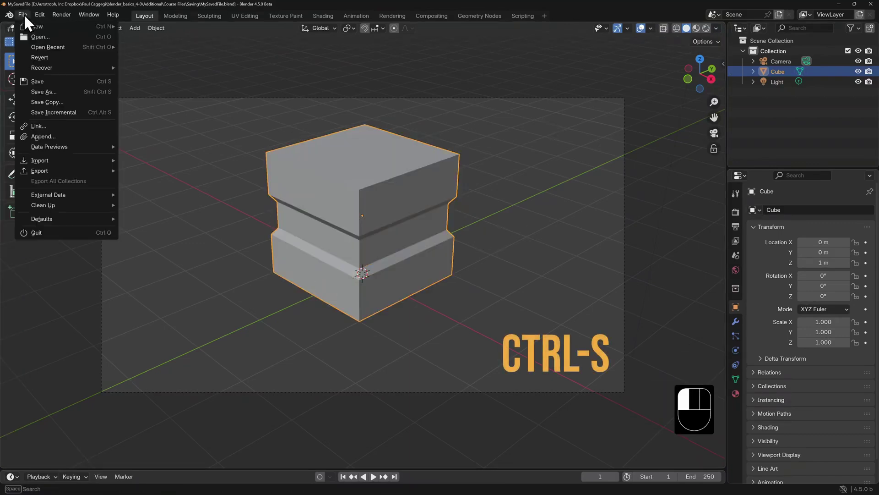
{"action": "left_click", "coordinate": [52, 82]}
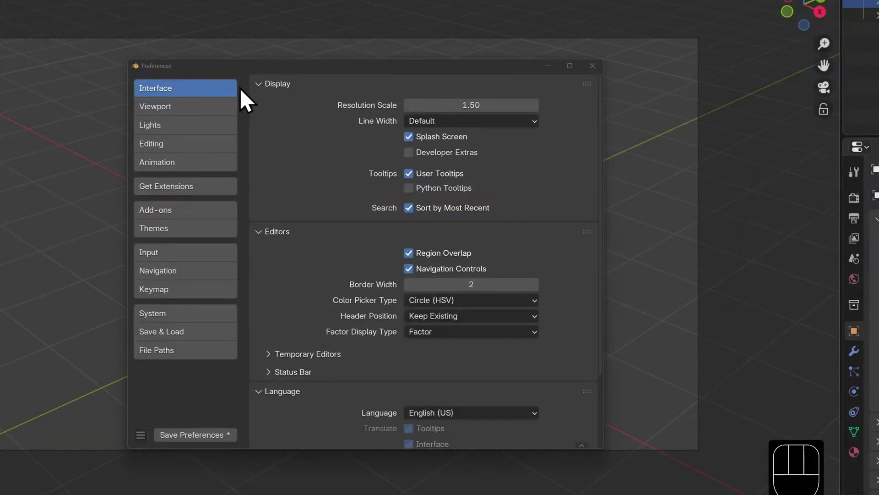
In Save & Load preferences, raise Save Versions from 1 to 2
{"action": "left_click", "coordinate": [207, 333]}
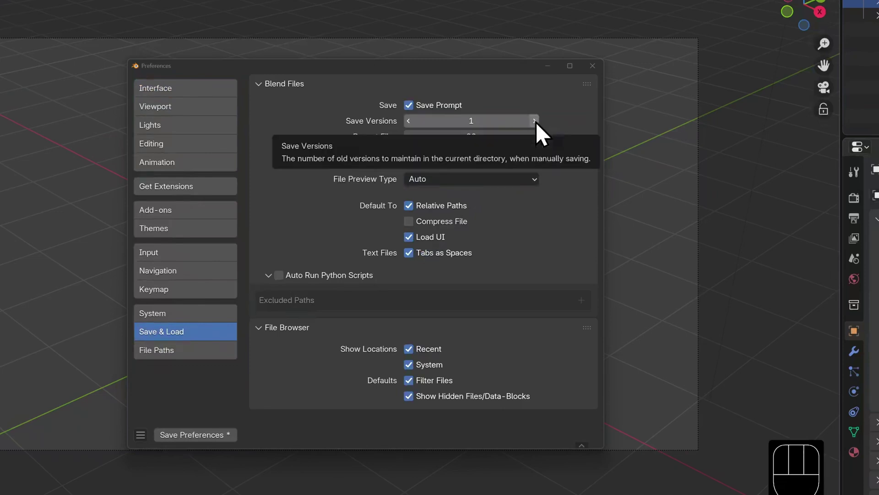
{"action": "left_click", "coordinate": [535, 121]}
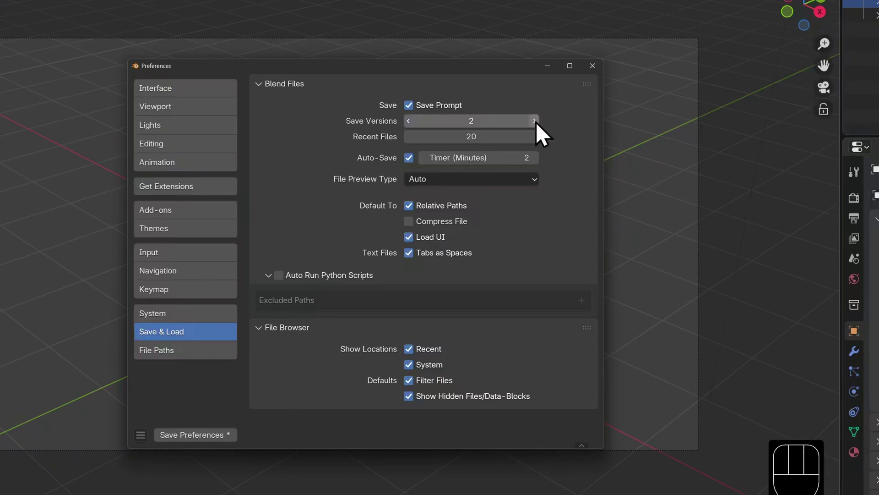
{"action": "left_click", "coordinate": [534, 121]}
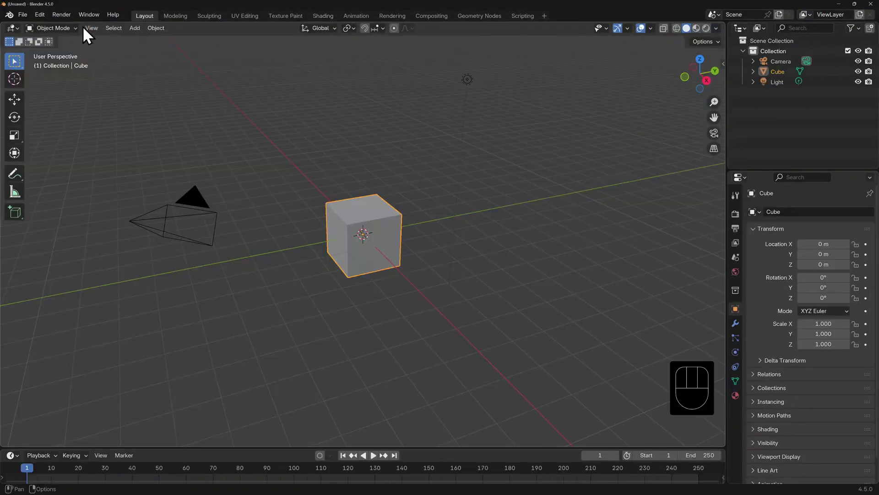
Open Table_Demo.blend with the Load UI option unchecked
{"action": "left_click", "coordinate": [21, 14]}
{"action": "left_click", "coordinate": [27, 37]}
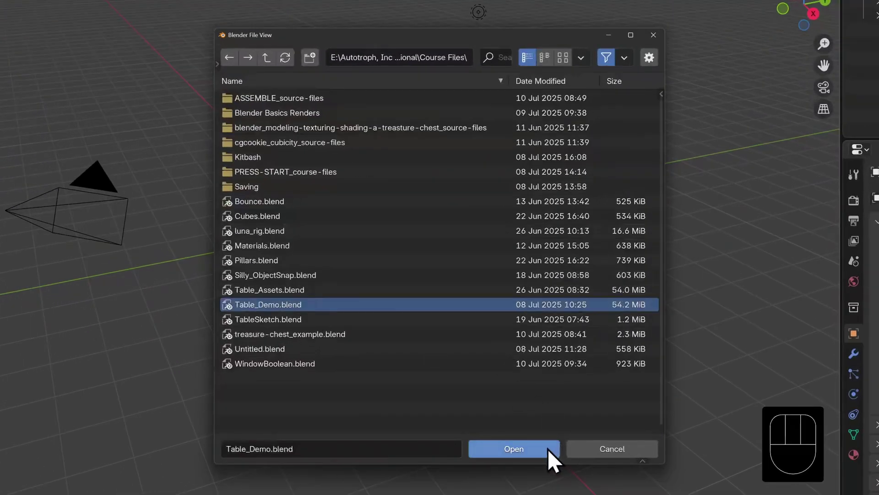
{"action": "left_click", "coordinate": [648, 58]}
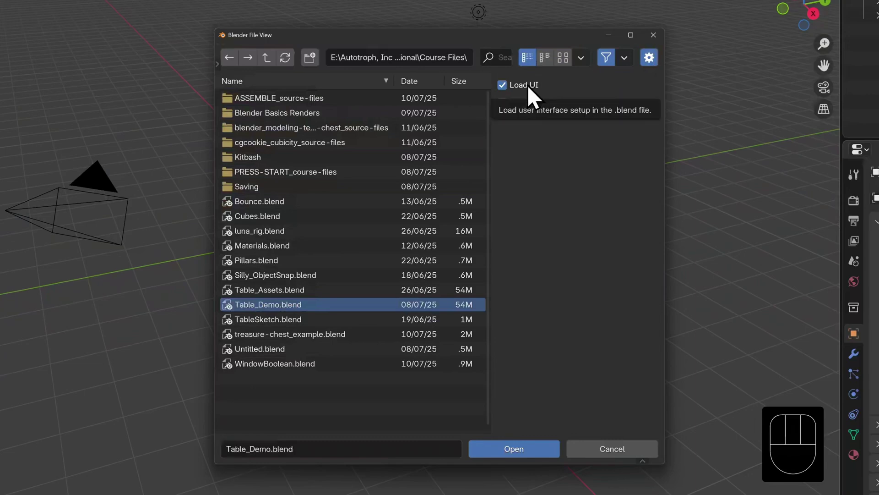
{"action": "left_click", "coordinate": [502, 86]}
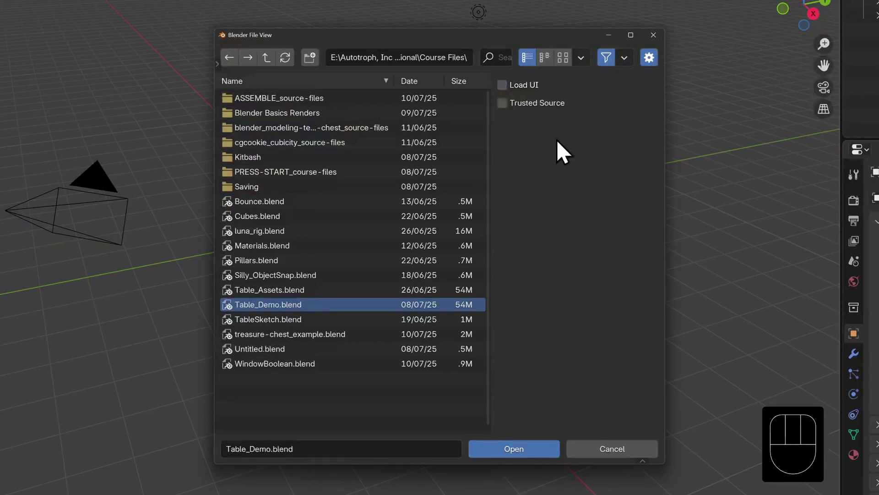
{"action": "left_click", "coordinate": [527, 449]}
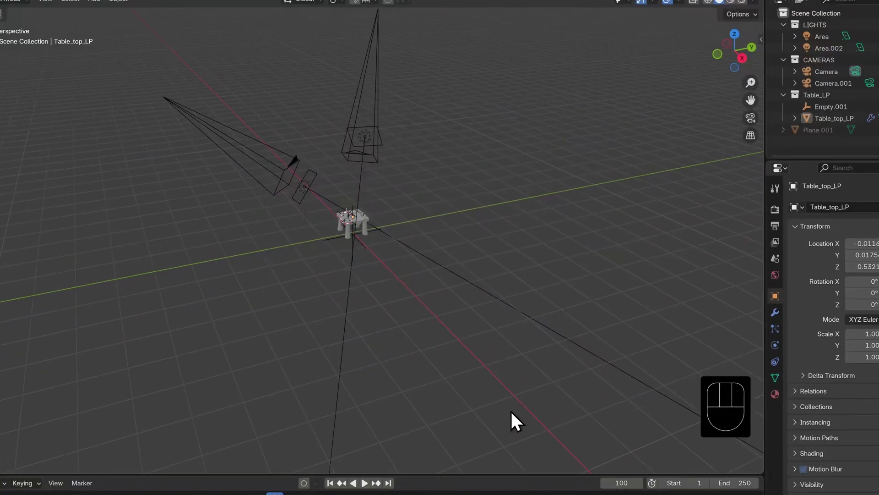
Orbit around the table, then play the game console scene's animation
{"action": "scroll", "coordinate": [352, 262], "scroll_direction": "up", "scroll_amount": 5}
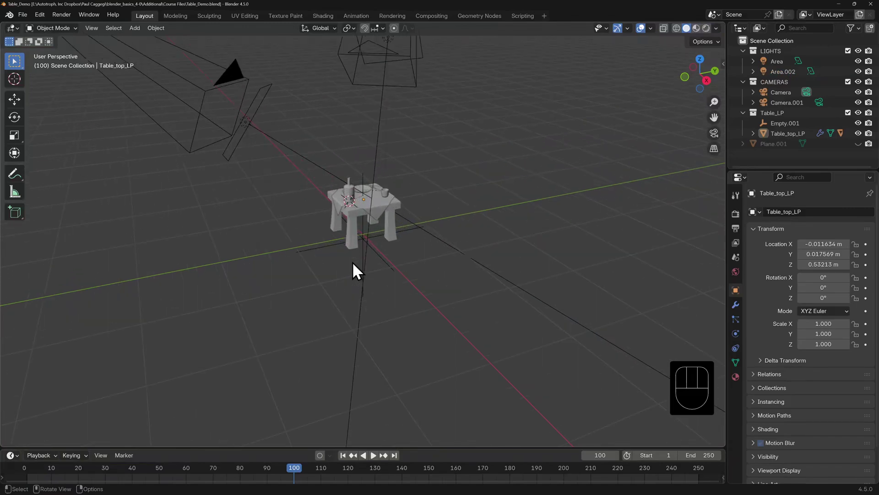
{"action": "middle_click_drag", "start_coordinate": [259, 235], "coordinate": [299, 245]}
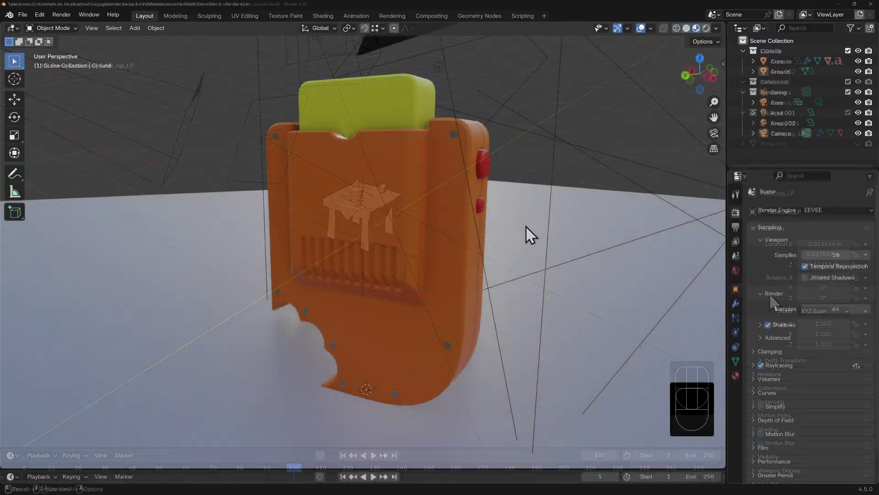
{"action": "middle_click_drag", "start_coordinate": [526, 225], "coordinate": [404, 210]}
{"action": "key", "text": "space"}
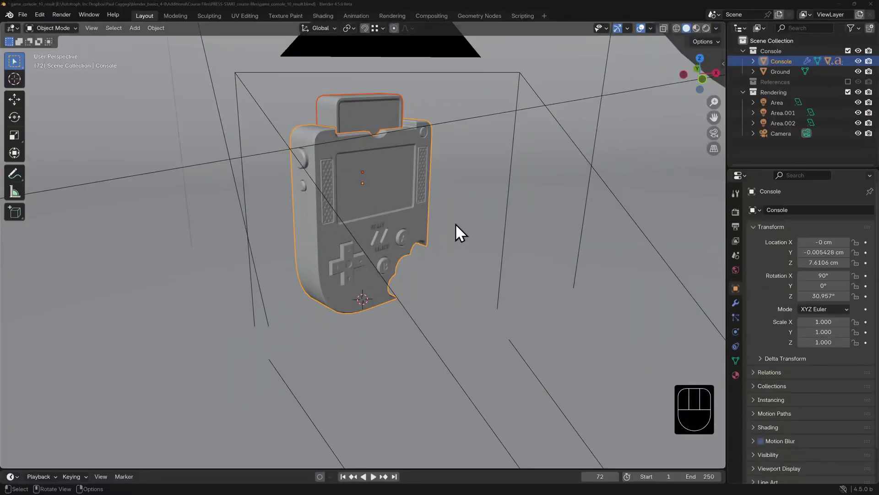
Pan across the console in game_console_10_result.blend and select the Ground object
{"action": "middle_click_drag", "start_coordinate": [455, 224], "coordinate": [447, 248], "text": "shift"}
{"action": "left_click", "coordinate": [448, 244]}
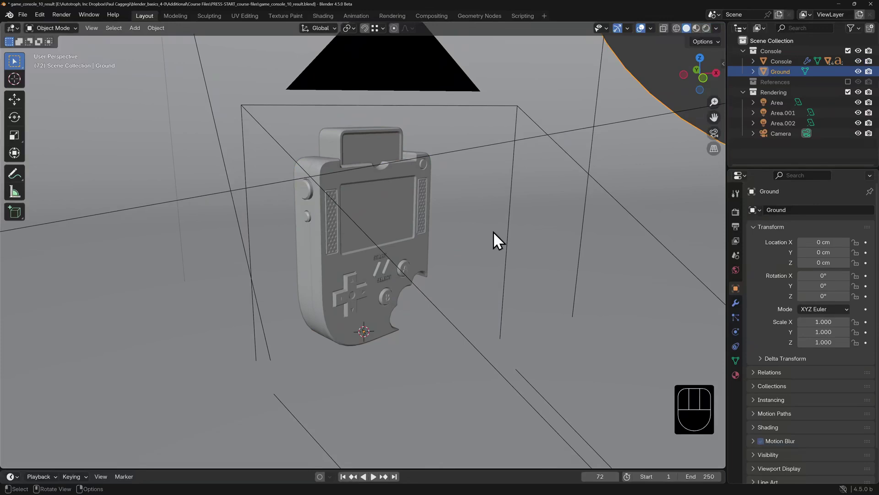
Select the cartridge, console, ground and camera, and copy them
{"action": "left_click", "coordinate": [392, 150]}
{"action": "left_click", "coordinate": [388, 222], "text": "shift"}
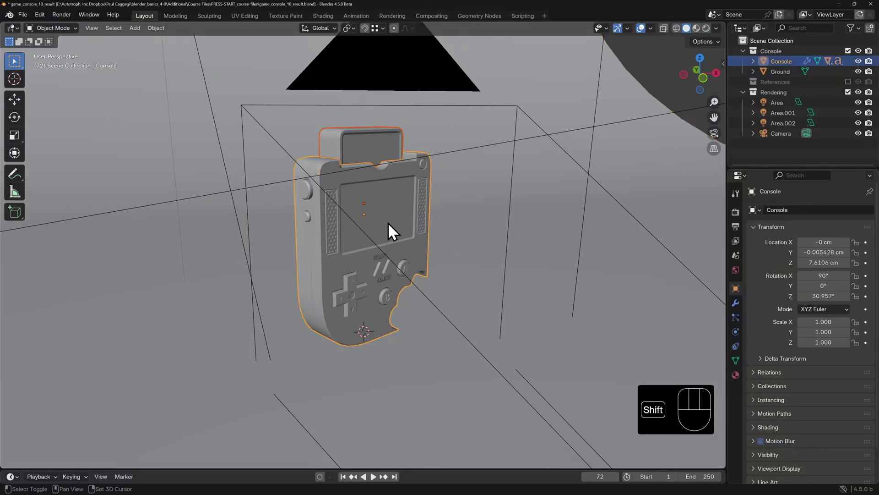
{"action": "left_click", "coordinate": [539, 68], "text": "shift"}
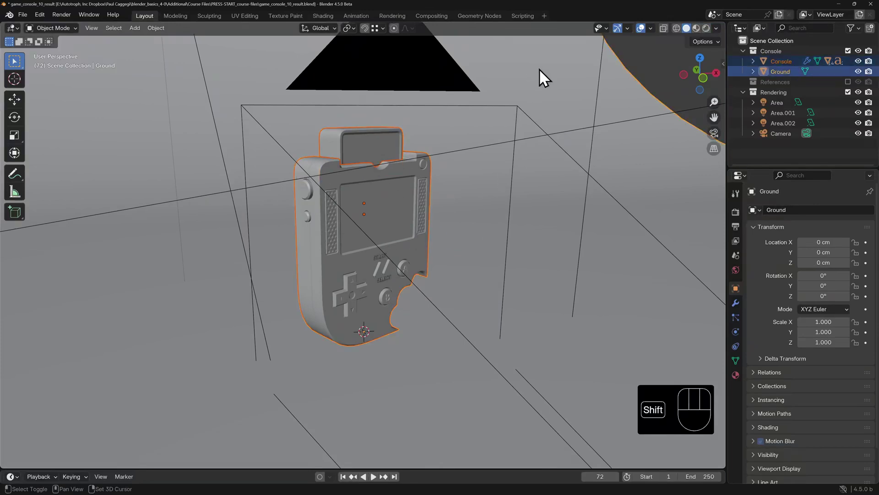
{"action": "left_click", "coordinate": [426, 68], "text": "shift"}
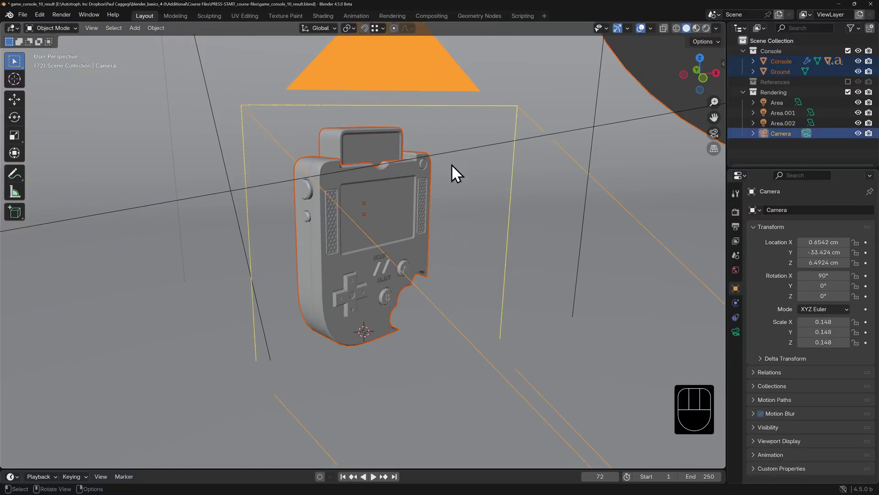
{"action": "key", "text": "ctrl+c"}
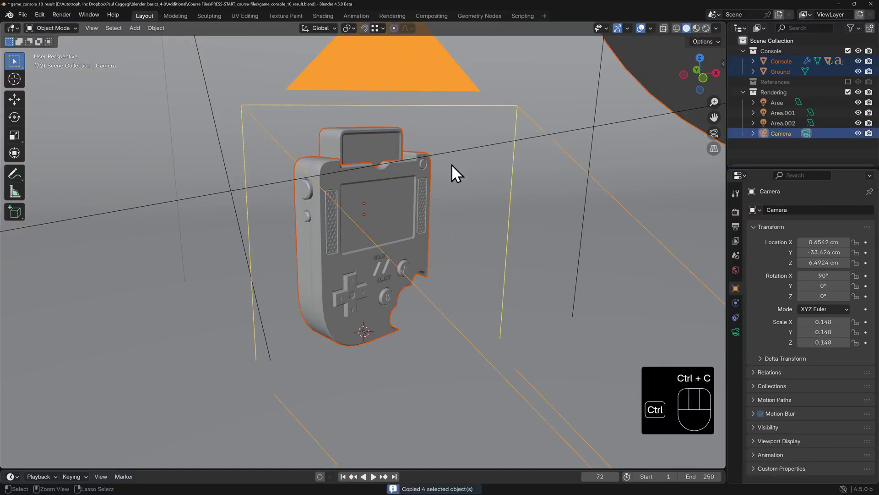
Start a new General scene from the File menu
{"action": "key", "text": "alt+Tab"}
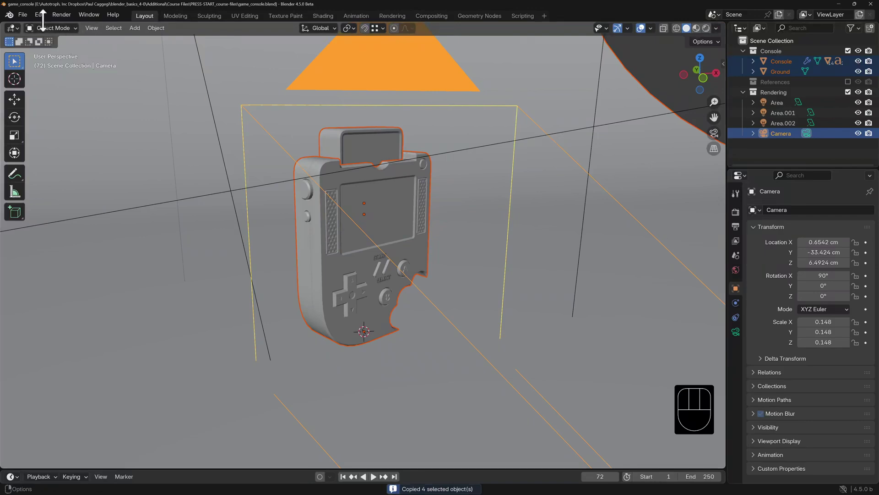
{"action": "left_click", "coordinate": [22, 14]}
{"action": "mouse_move", "coordinate": [31, 26]}
{"action": "left_click", "coordinate": [169, 26]}
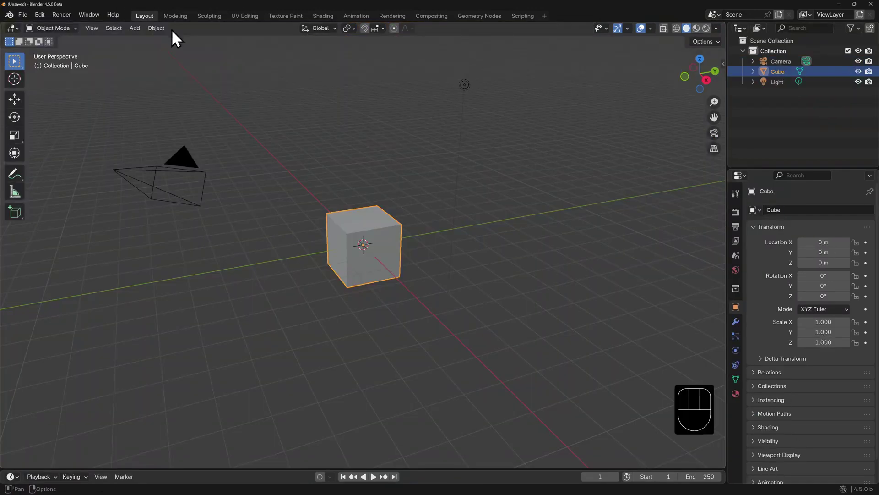
Delete the default cube, paste the copied objects, and select Cartridge and Ground to inspect them
{"action": "key", "text": "x"}
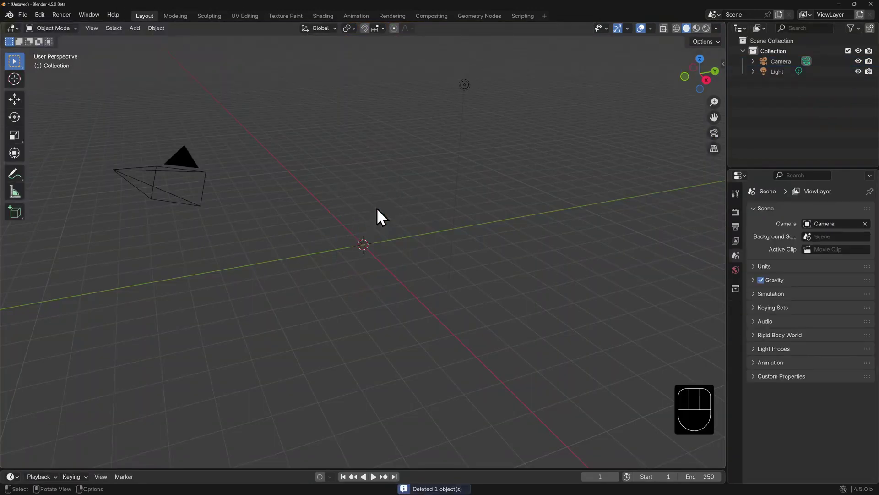
{"action": "key", "text": "ctrl+v"}
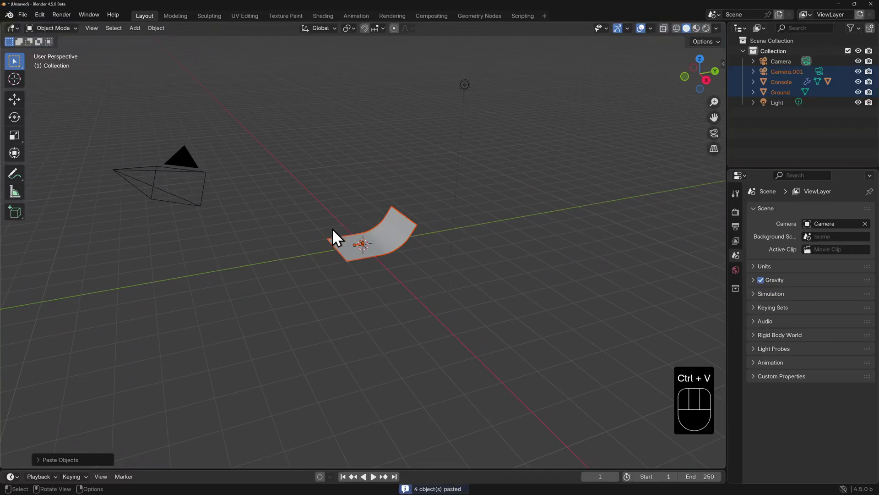
{"action": "scroll", "coordinate": [333, 251], "scroll_direction": "up", "scroll_amount": 10}
{"action": "middle_click_drag", "start_coordinate": [293, 247], "coordinate": [352, 267]}
{"action": "scroll", "coordinate": [353, 268], "scroll_direction": "up", "scroll_amount": 2}
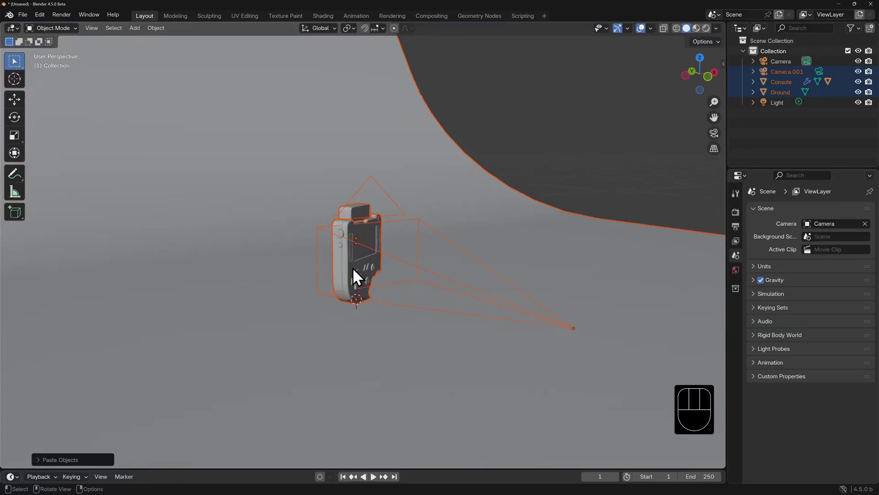
{"action": "left_click", "coordinate": [350, 268]}
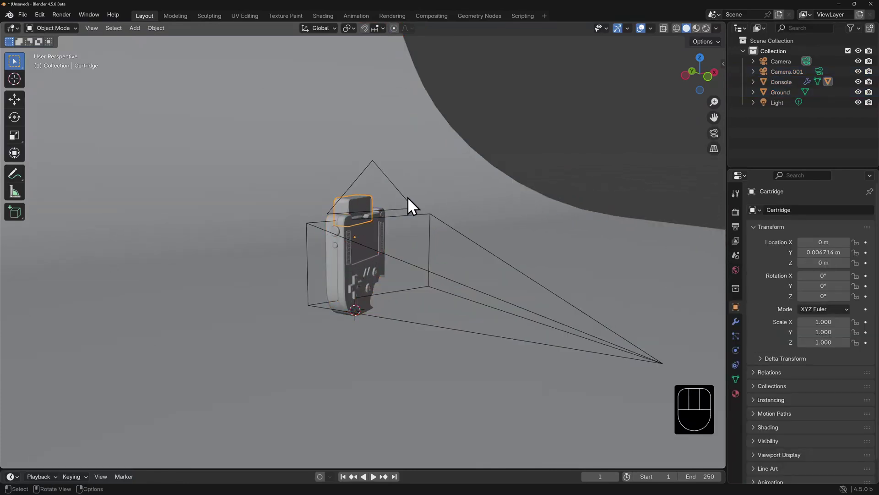
{"action": "left_click", "coordinate": [473, 183]}
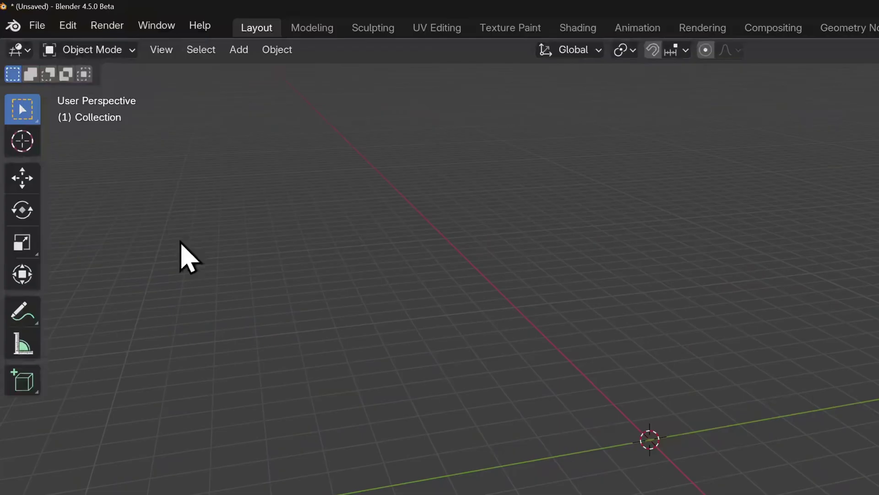
Start File > Link and choose game_console.blend as the source file
{"action": "left_click", "coordinate": [22, 15]}
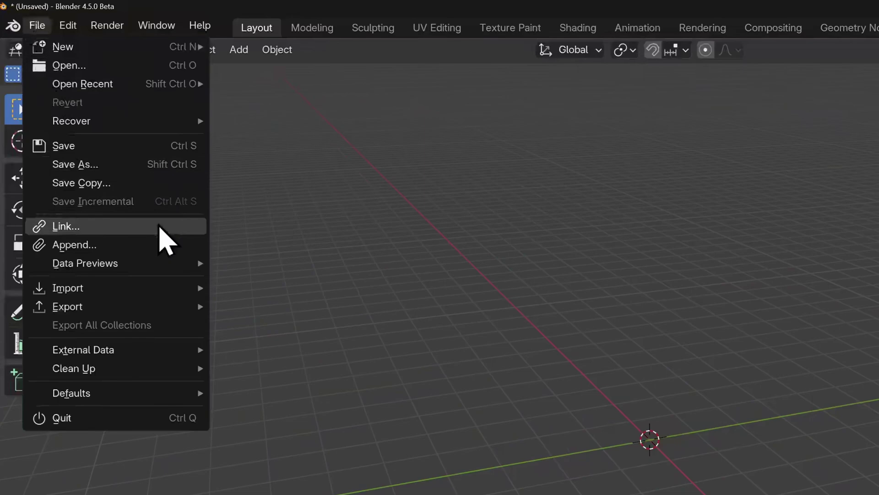
{"action": "left_click", "coordinate": [160, 226]}
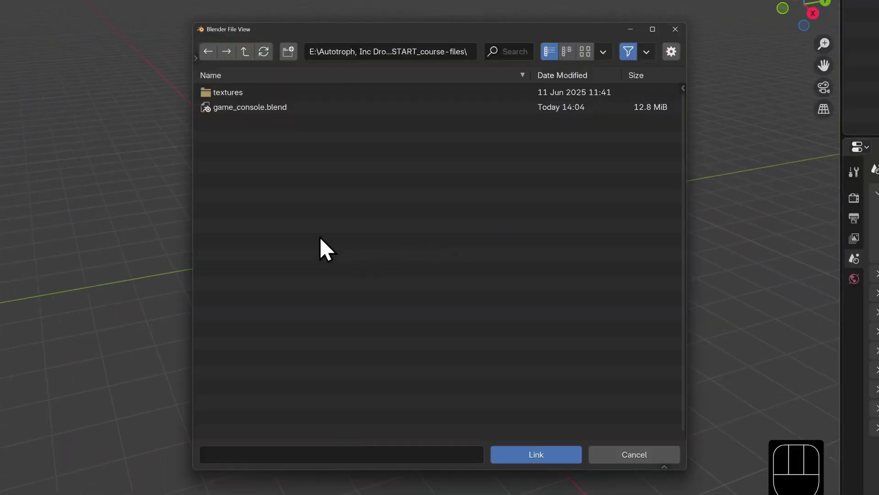
{"action": "left_click", "coordinate": [257, 107]}
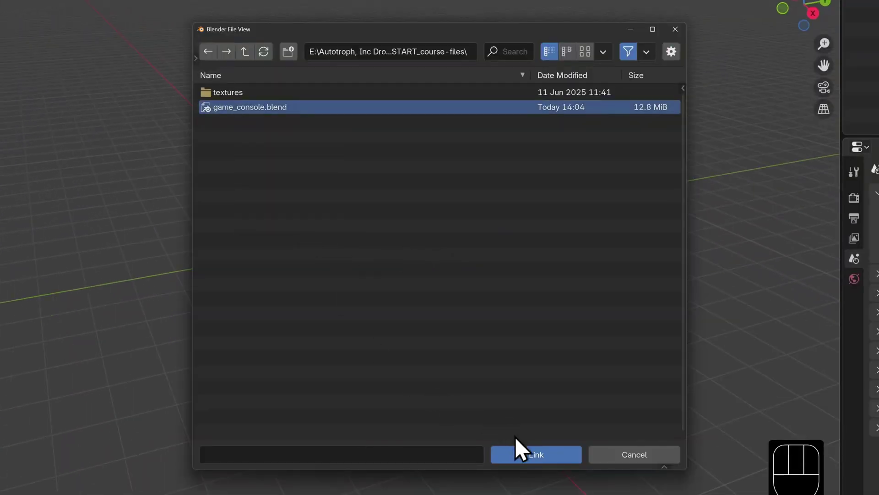
{"action": "left_click", "coordinate": [520, 453]}
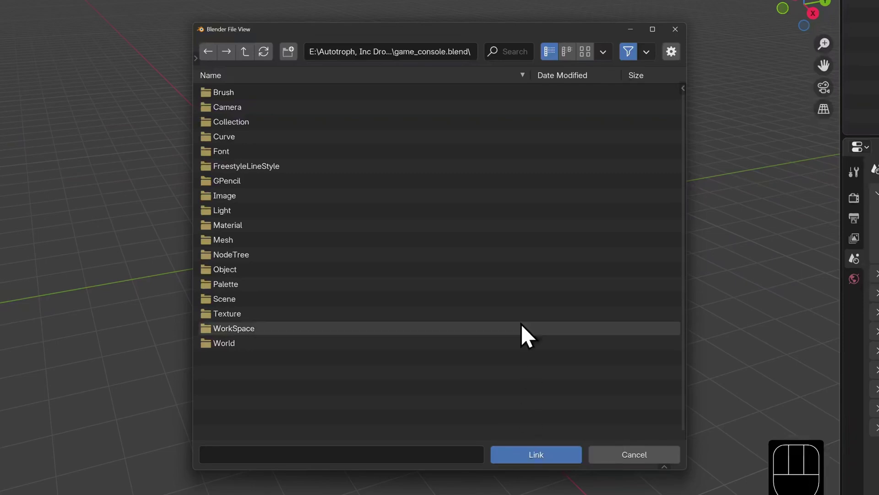
Browse into the Collection category and link the Console collection
{"action": "left_click", "coordinate": [587, 53]}
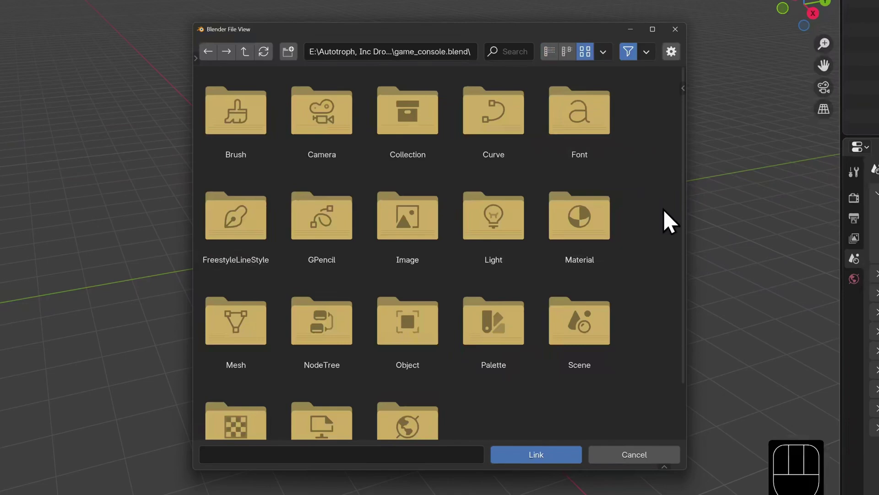
{"action": "left_click", "coordinate": [409, 116]}
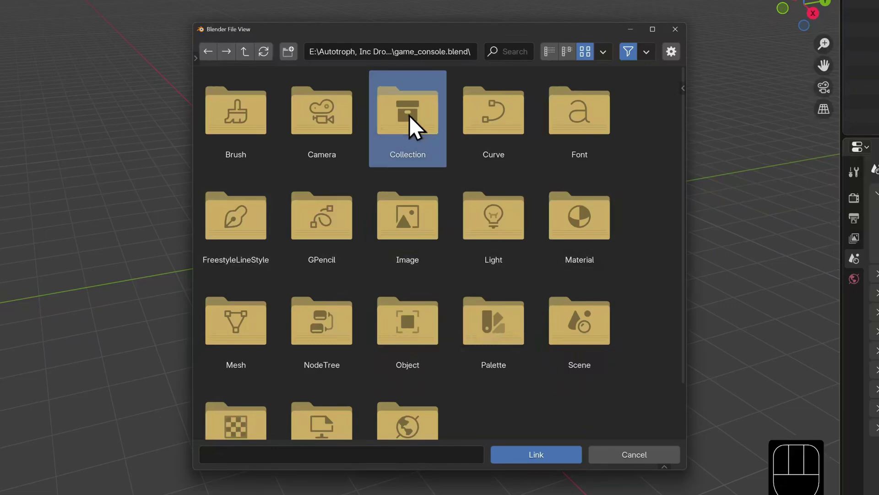
{"action": "left_click", "coordinate": [408, 115]}
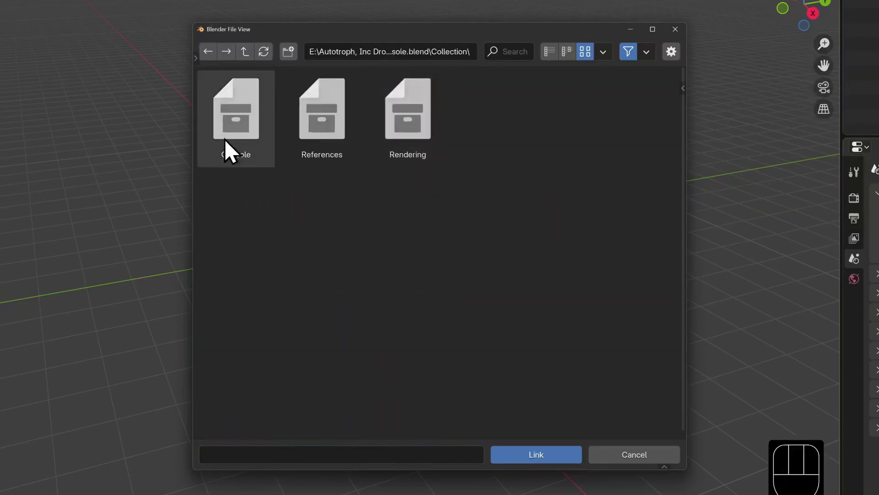
{"action": "left_click", "coordinate": [229, 116]}
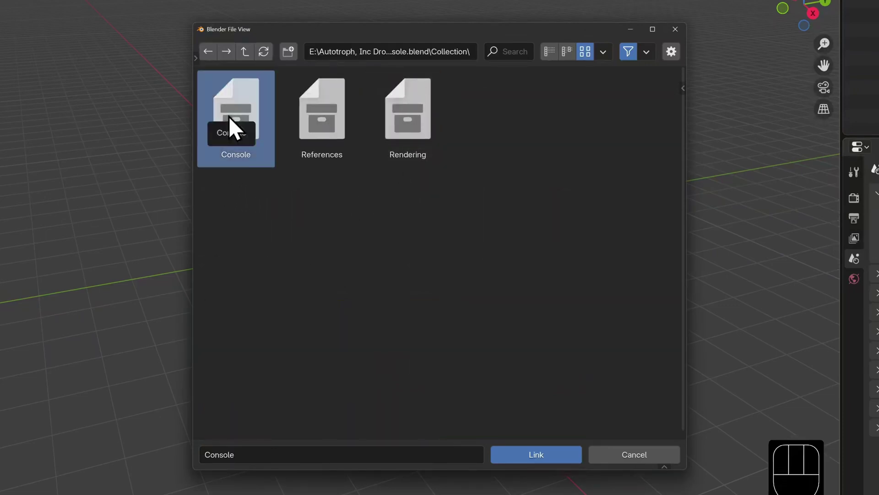
{"action": "left_click", "coordinate": [559, 456]}
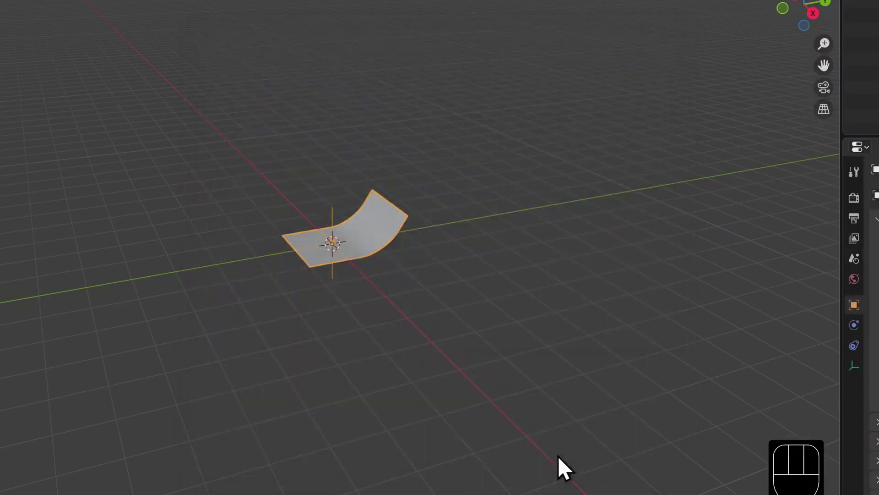
Select the linked Console and find that it can't be moved, rotated or edited
{"action": "scroll", "coordinate": [410, 321], "scroll_direction": "up", "scroll_amount": 8}
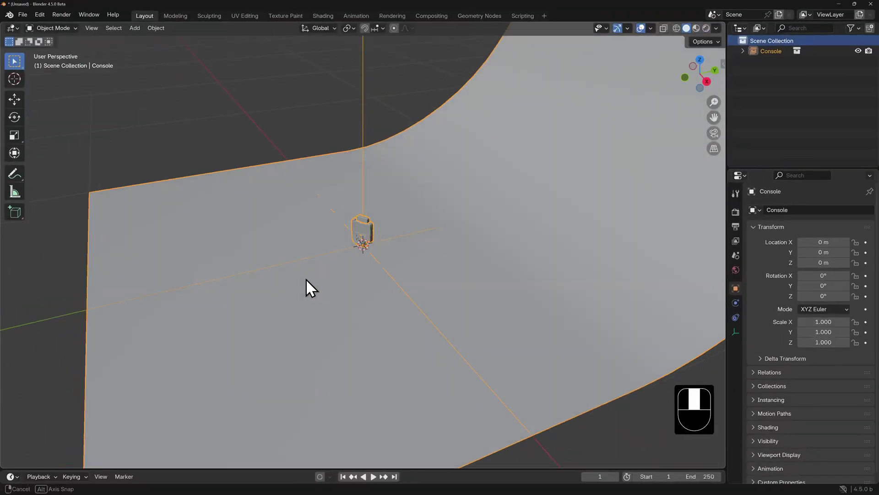
{"action": "middle_click_drag", "start_coordinate": [305, 278], "coordinate": [422, 266]}
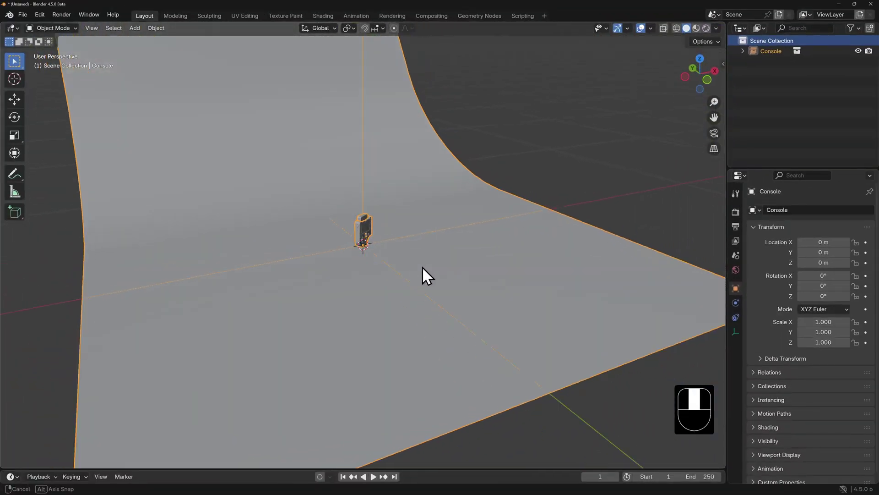
{"action": "left_click", "coordinate": [742, 51]}
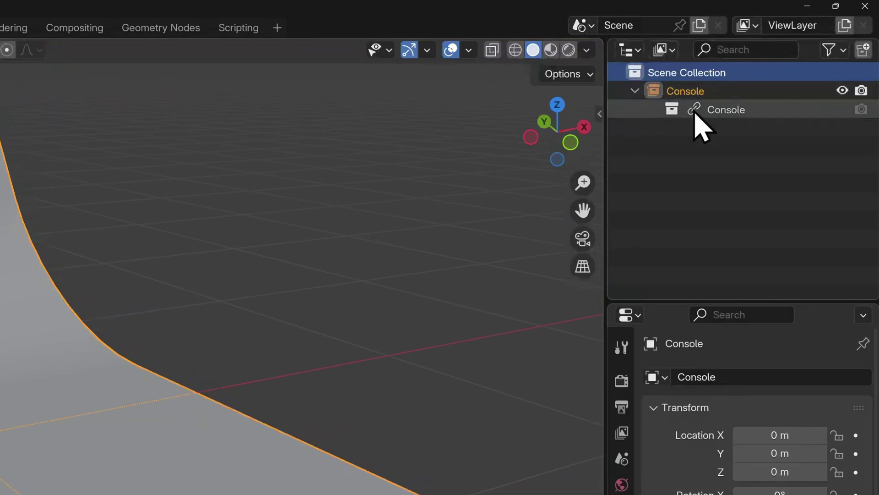
{"action": "left_click", "coordinate": [718, 110]}
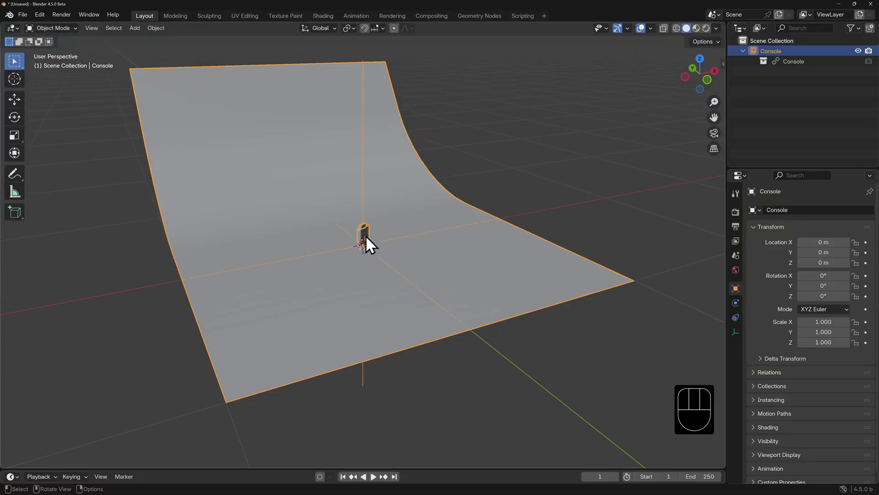
{"action": "key", "text": "g"}
{"action": "key", "text": "Escape"}
{"action": "key", "text": "r"}
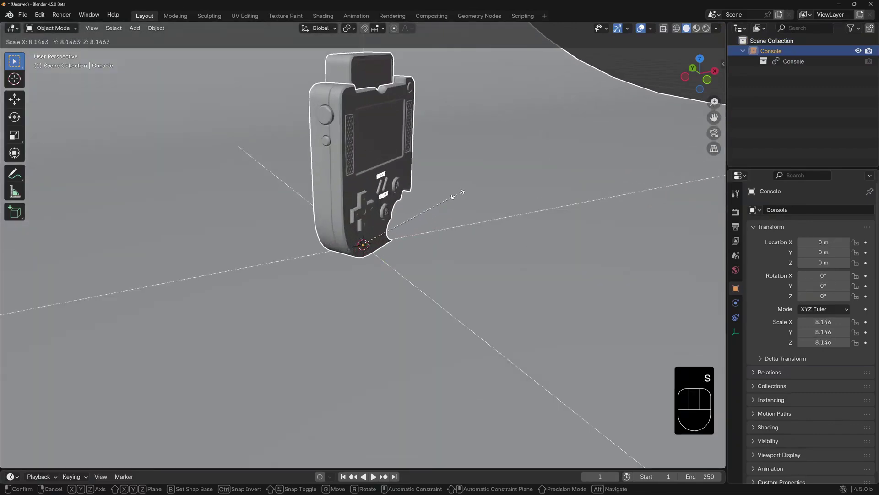
{"action": "key", "text": "Escape"}
{"action": "key", "text": "ctrl+Tab"}
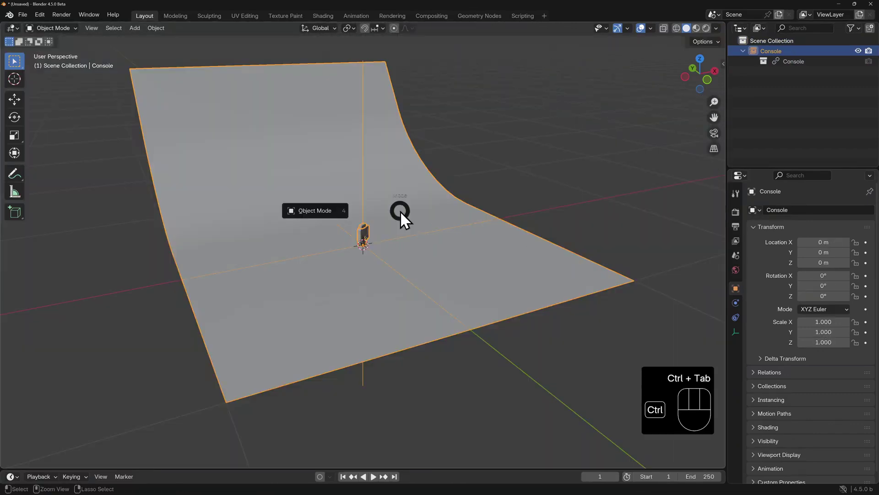
{"action": "left_click", "coordinate": [317, 212]}
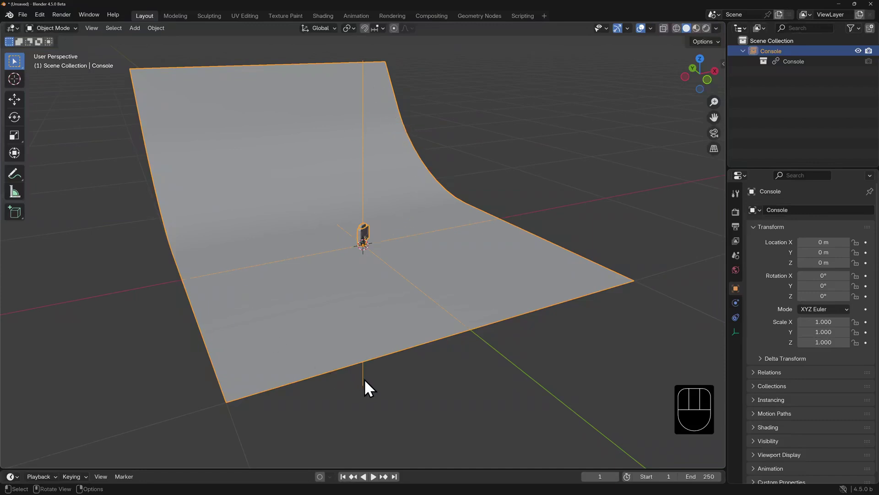
Add a camera, then tilt and move it to frame the console
{"action": "scroll", "coordinate": [390, 260], "scroll_direction": "up", "scroll_amount": 5}
{"action": "key", "text": "shift+a"}
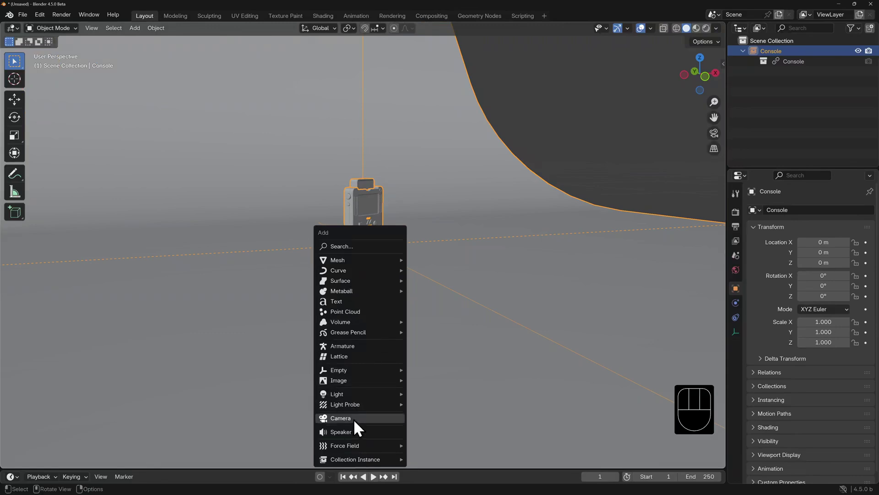
{"action": "left_click", "coordinate": [340, 418]}
{"action": "key", "text": "KP_3"}
{"action": "key", "text": "r"}
{"action": "left_click", "coordinate": [447, 277]}
{"action": "key", "text": "g"}
{"action": "left_click", "coordinate": [176, 132]}
Look through the camera with Lock Camera to View on and frame the console
{"action": "key", "text": "KP_0"}
{"action": "key", "text": "n"}
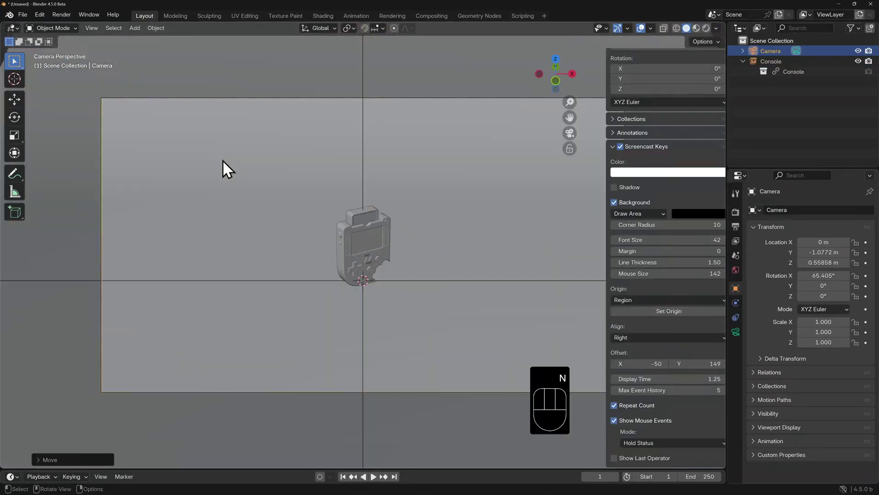
{"action": "left_click", "coordinate": [593, 147]}
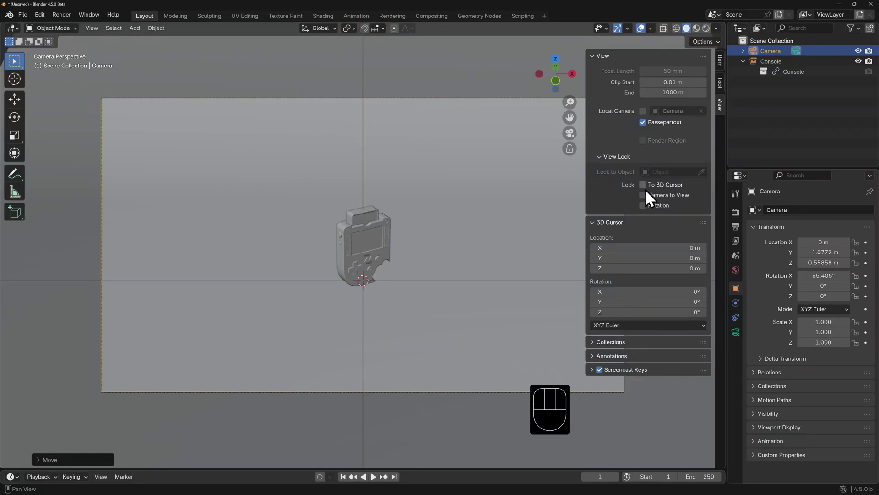
{"action": "left_click", "coordinate": [642, 195]}
{"action": "mouse_move", "coordinate": [433, 246]}
{"action": "middle_mouse_down"}
{"action": "mouse_move", "coordinate": [416, 257]}
{"action": "mouse_move", "coordinate": [454, 235]}
{"action": "mouse_move", "coordinate": [452, 228]}
{"action": "mouse_move", "coordinate": [431, 241]}
{"action": "middle_mouse_up"}
{"action": "scroll", "coordinate": [426, 231], "scroll_direction": "up", "scroll_amount": 3}
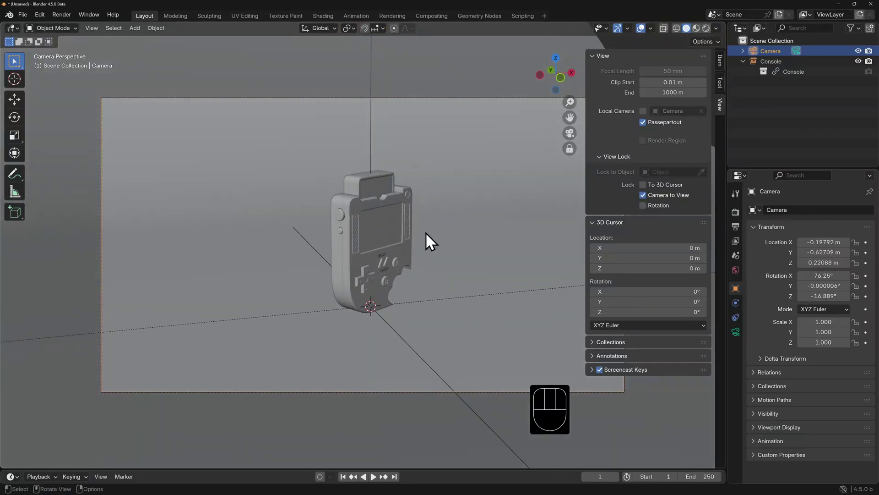
Keyframe the camera at frame 1 and closer around the console at frame 60, then play
{"action": "key", "text": "n"}
{"action": "key", "text": "i"}
{"action": "key", "text": "Up"}
{"action": "mouse_move", "coordinate": [447, 232]}
{"action": "middle_mouse_down"}
{"action": "mouse_move", "coordinate": [448, 241]}
{"action": "mouse_move", "coordinate": [390, 235]}
{"action": "mouse_move", "coordinate": [433, 215]}
{"action": "mouse_move", "coordinate": [435, 224]}
{"action": "middle_mouse_up"}
{"action": "key", "text": "space"}
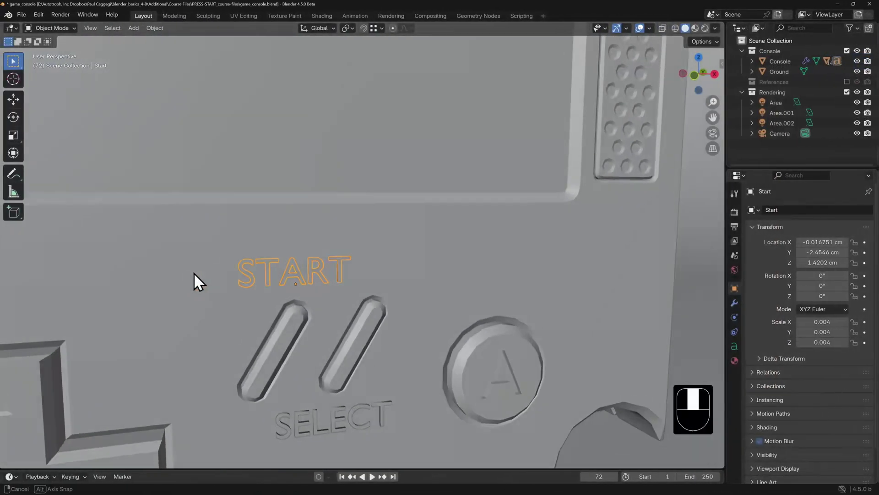
Shift the START label left along X and lower along Z
{"action": "key", "text": "g"}
{"action": "key", "text": "x"}
{"action": "key", "text": "x"}
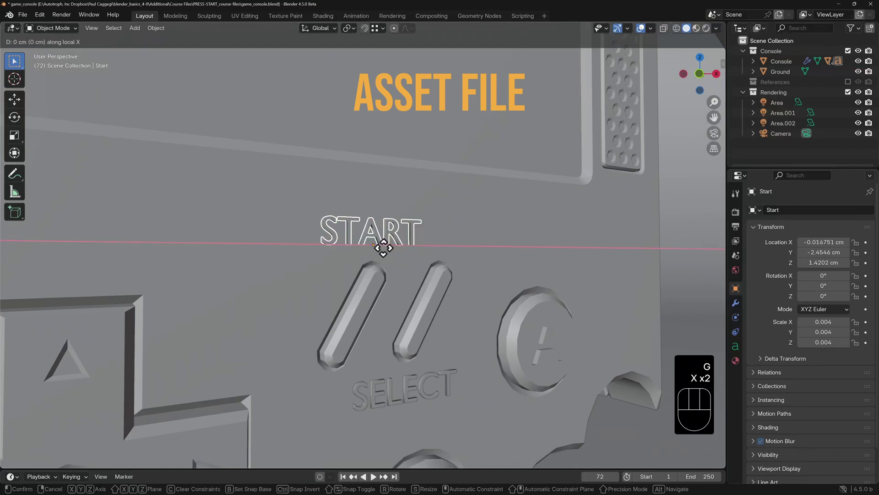
{"action": "left_click", "coordinate": [293, 253]}
{"action": "key", "text": "g"}
{"action": "key", "text": "z"}
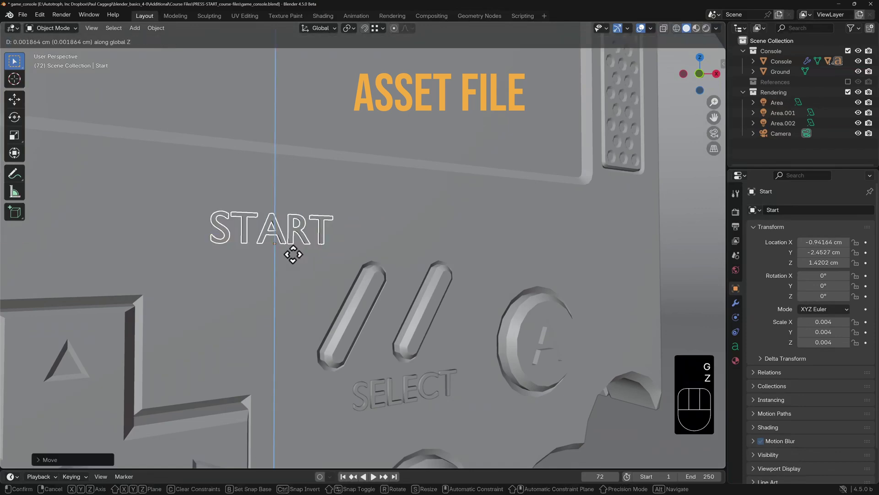
{"action": "left_click", "coordinate": [292, 331]}
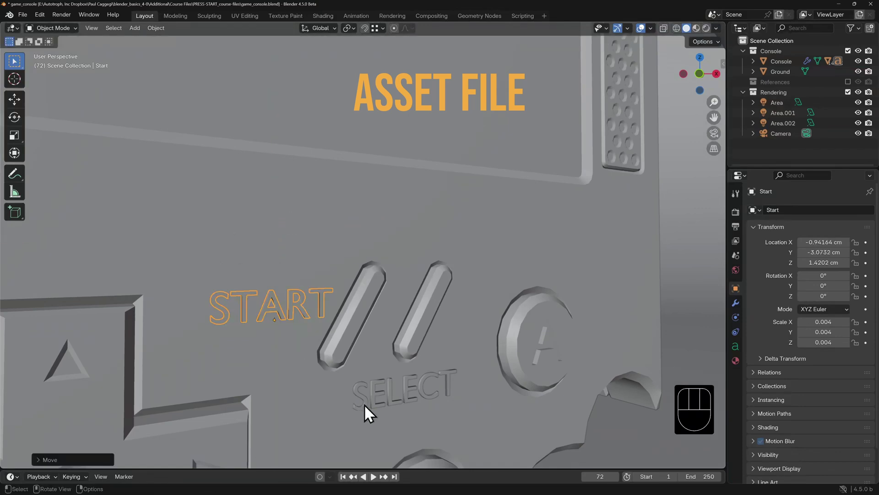
Shift the SELECT label right along X, start a Z move, and play back the scene
{"action": "left_click", "coordinate": [385, 402]}
{"action": "key", "text": "g"}
{"action": "key", "text": "x"}
{"action": "key", "text": "x"}
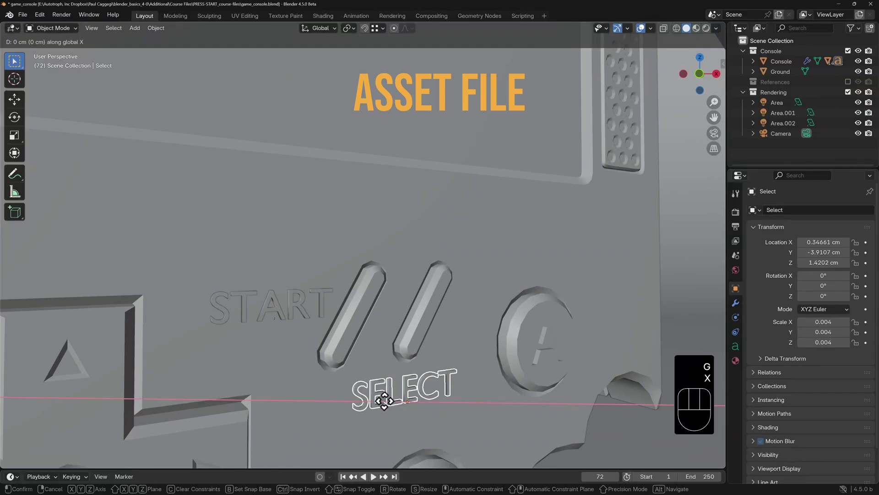
{"action": "left_click", "coordinate": [467, 388]}
{"action": "key", "text": "g"}
{"action": "key", "text": "z"}
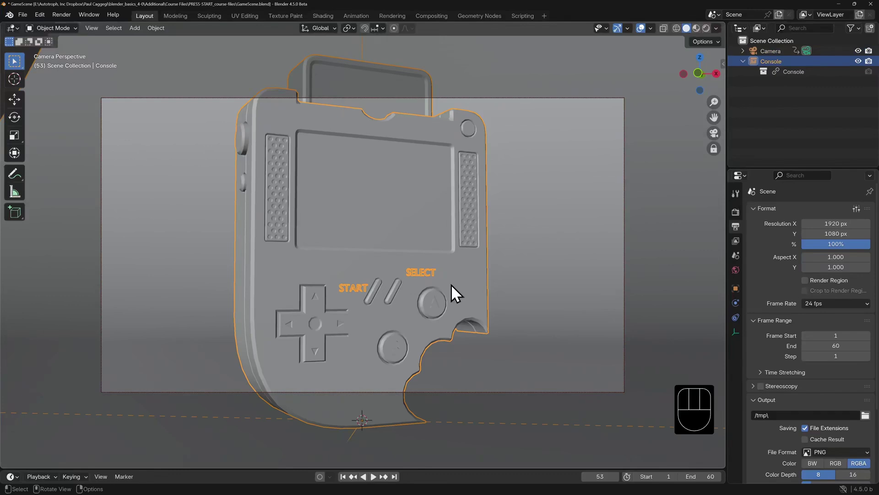
{"action": "key", "text": "space"}
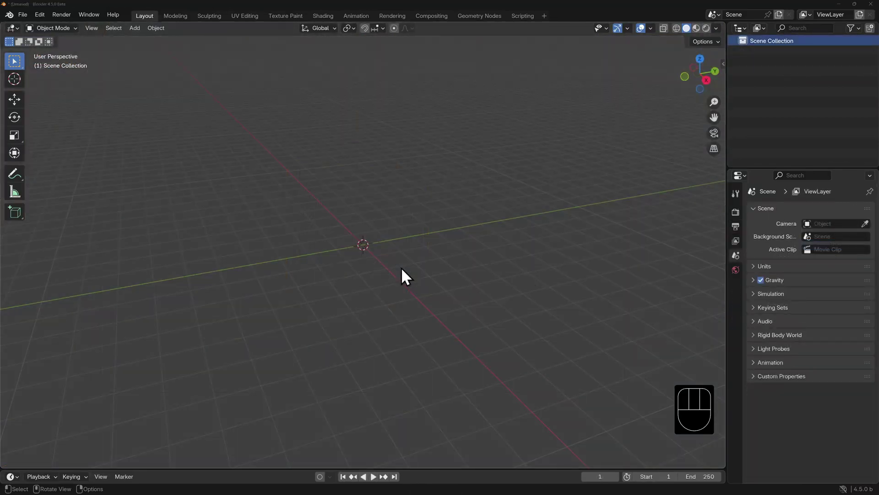
Append the Console collection from game_console.blend into the empty file
{"action": "left_click", "coordinate": [24, 16]}
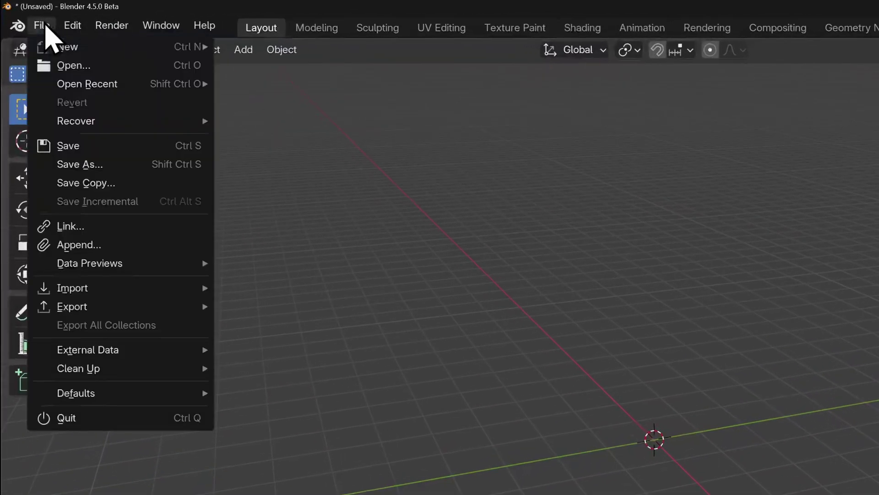
{"action": "left_click", "coordinate": [137, 246]}
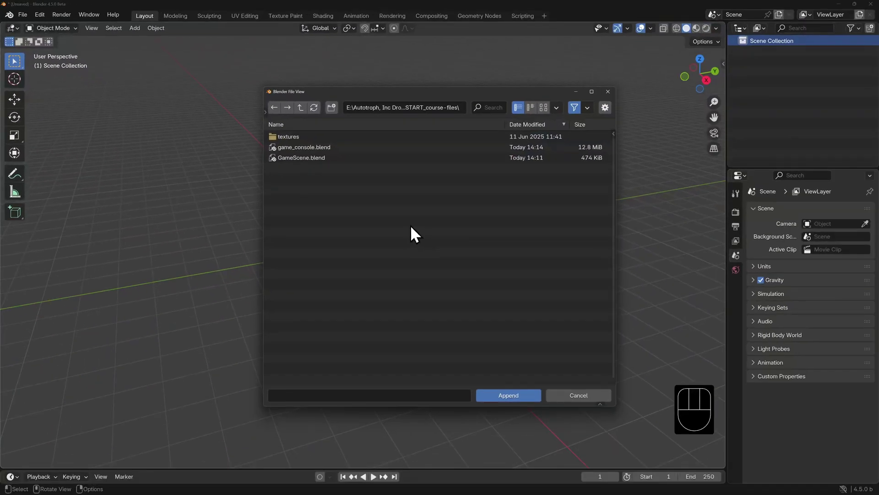
{"action": "left_click", "coordinate": [300, 148]}
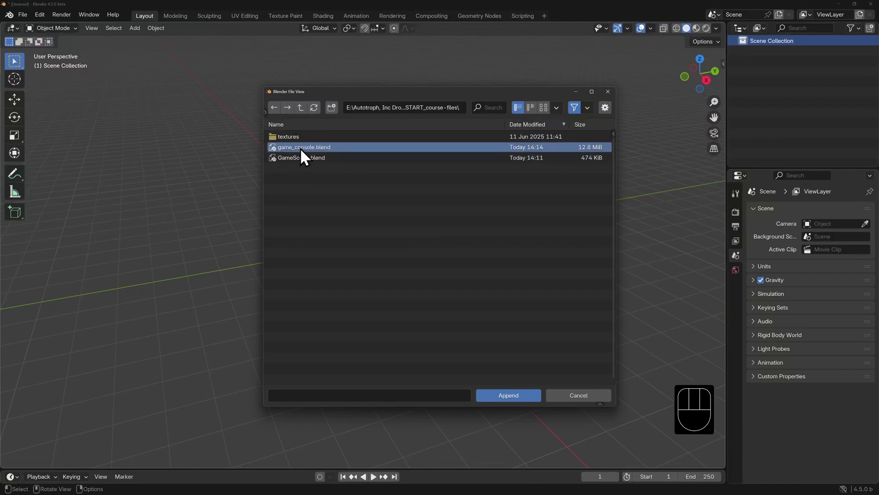
{"action": "left_click", "coordinate": [508, 395]}
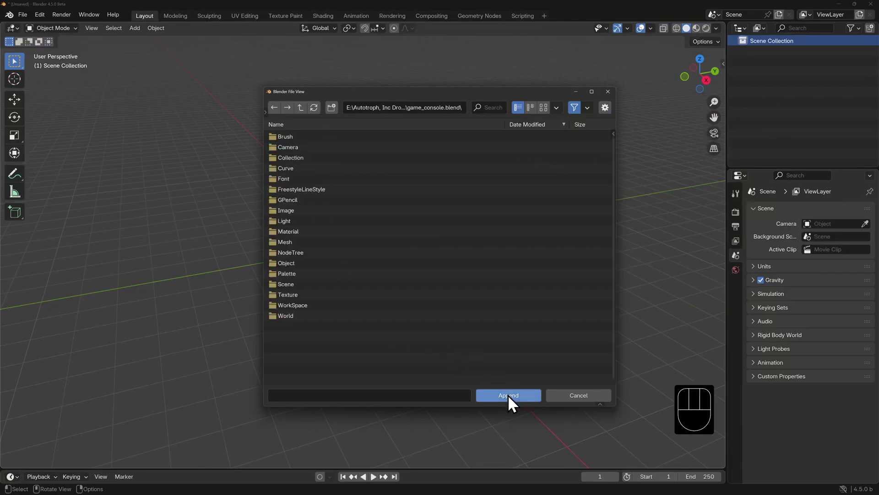
{"action": "left_click", "coordinate": [544, 107]}
{"action": "left_click", "coordinate": [423, 157]}
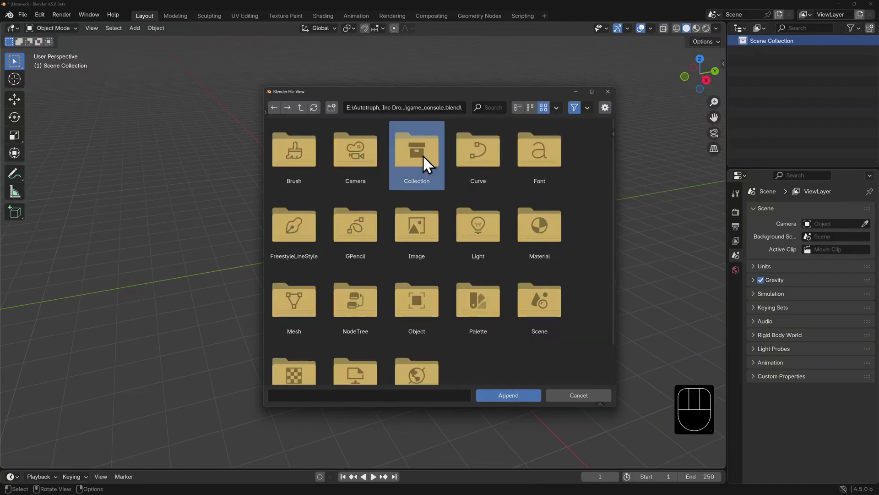
{"action": "double_click", "coordinate": [422, 155]}
{"action": "left_click", "coordinate": [298, 153]}
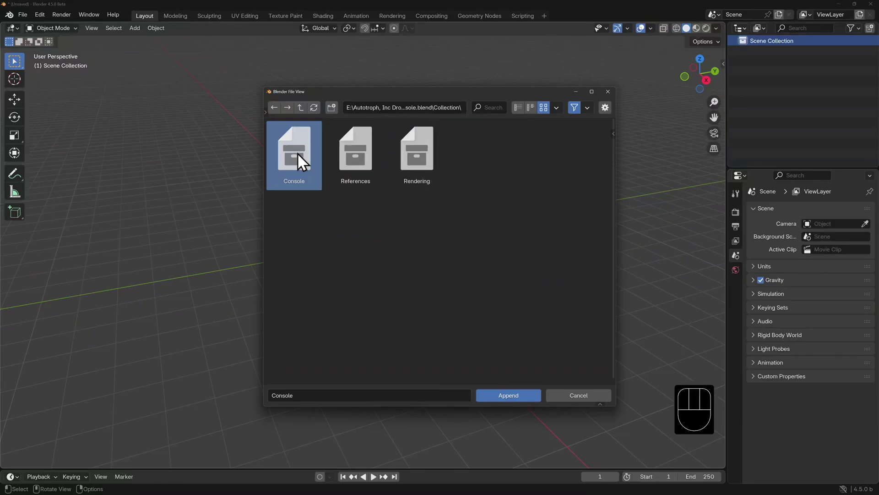
{"action": "left_click", "coordinate": [515, 395]}
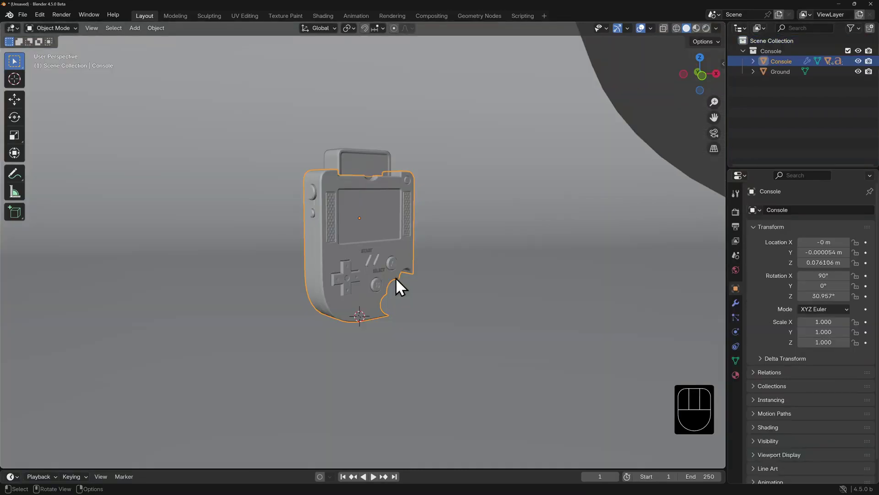
Nudge the START label along its local X axis
{"action": "scroll", "coordinate": [396, 279], "scroll_direction": "up", "scroll_amount": 4}
{"action": "left_click", "coordinate": [380, 258]}
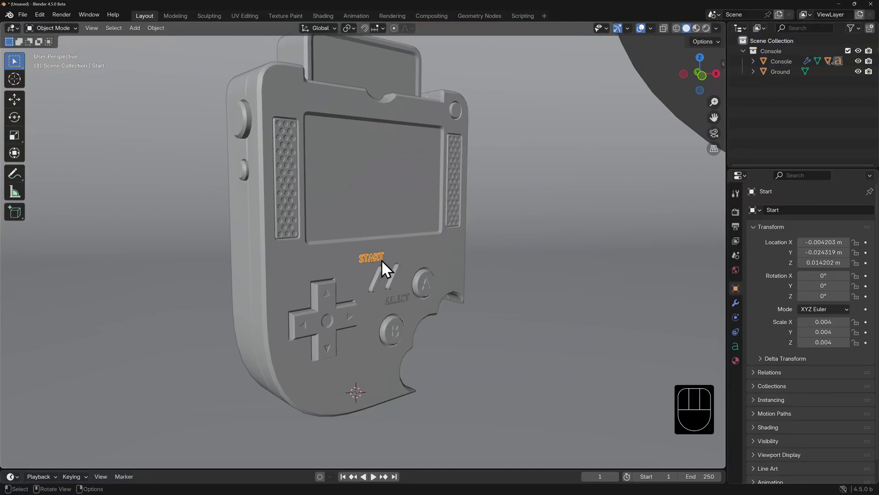
{"action": "key", "text": "g"}
{"action": "key", "text": "x"}
{"action": "key", "text": "x"}
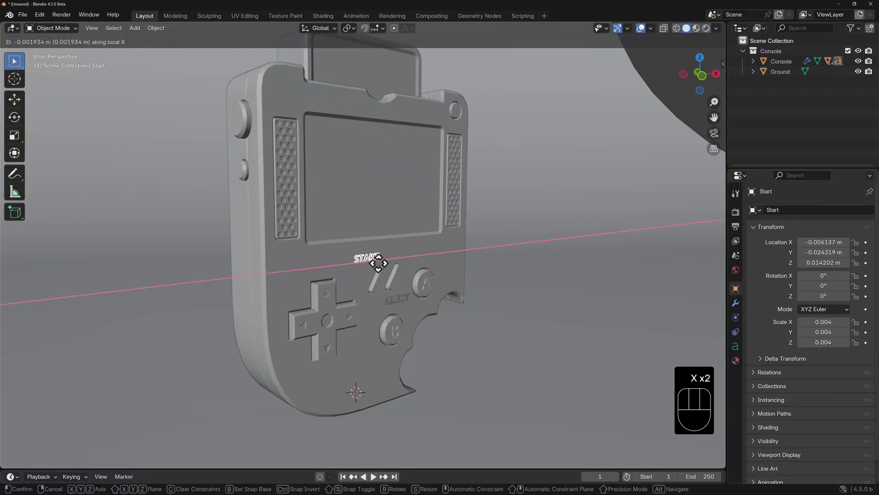
{"action": "left_click", "coordinate": [375, 264]}
In Edit Mode, move a vertex on the console body's left edge
{"action": "left_click", "coordinate": [320, 319]}
{"action": "key", "text": "Tab"}
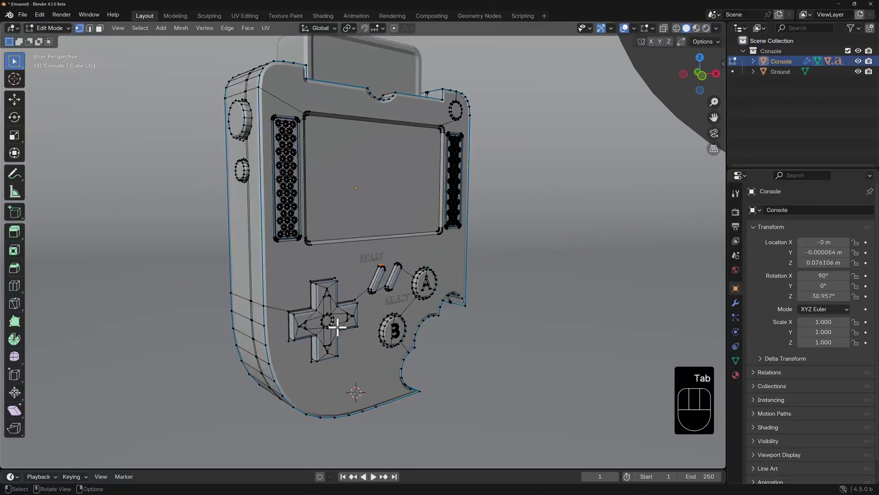
{"action": "left_click", "coordinate": [251, 301]}
{"action": "key", "text": "g"}
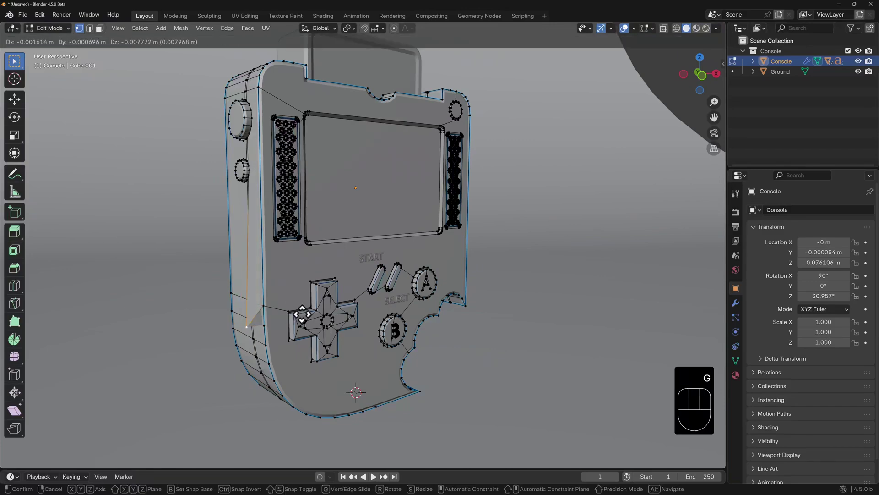
{"action": "left_click", "coordinate": [293, 297]}
{"action": "key", "text": "Tab"}
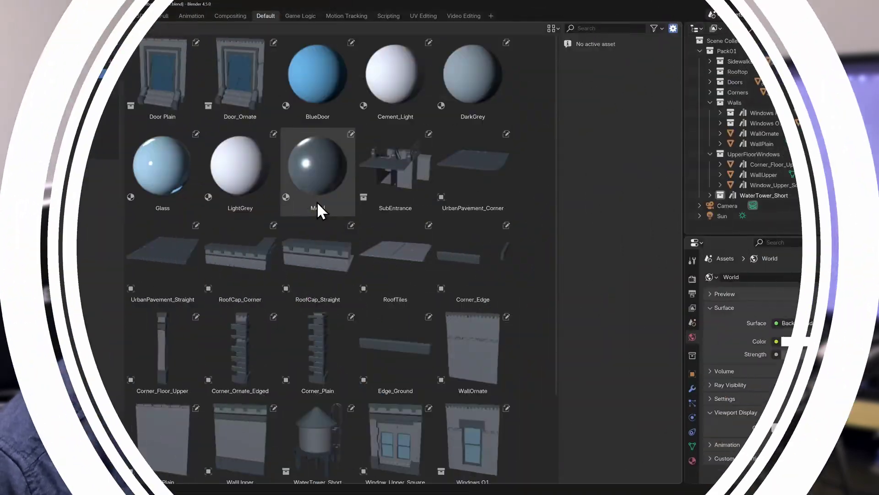
Scroll the view of the new default scene with its cube, camera and light
{"action": "scroll", "coordinate": [317, 201], "scroll_direction": "down", "scroll_amount": 2}
{"action": "scroll", "coordinate": [317, 201], "scroll_direction": "up", "scroll_amount": 2}
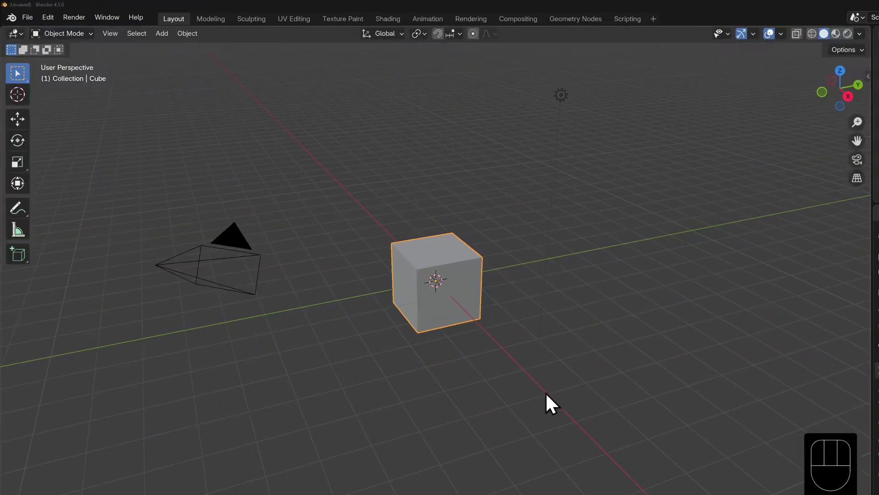
In Preferences > File Paths, move Urban_Kitbash_Demo1.blend into the Kitbash Assets folder on disk
{"action": "left_click", "coordinate": [73, 31]}
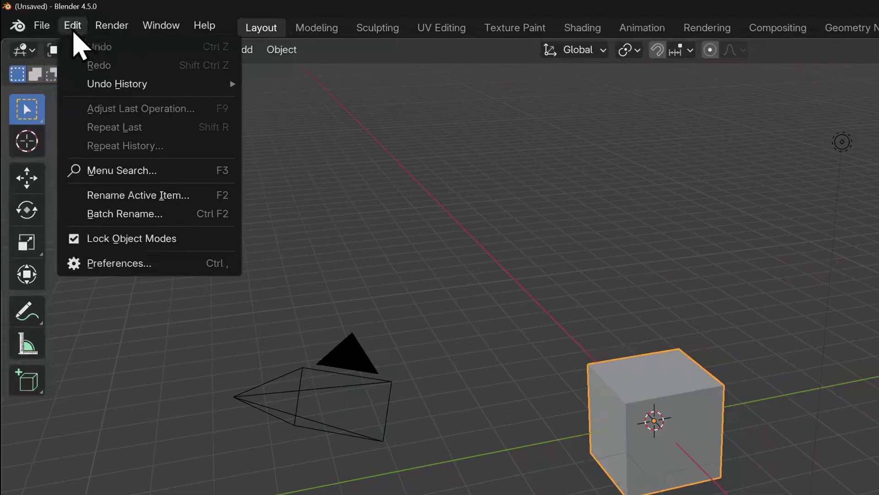
{"action": "left_click", "coordinate": [142, 263]}
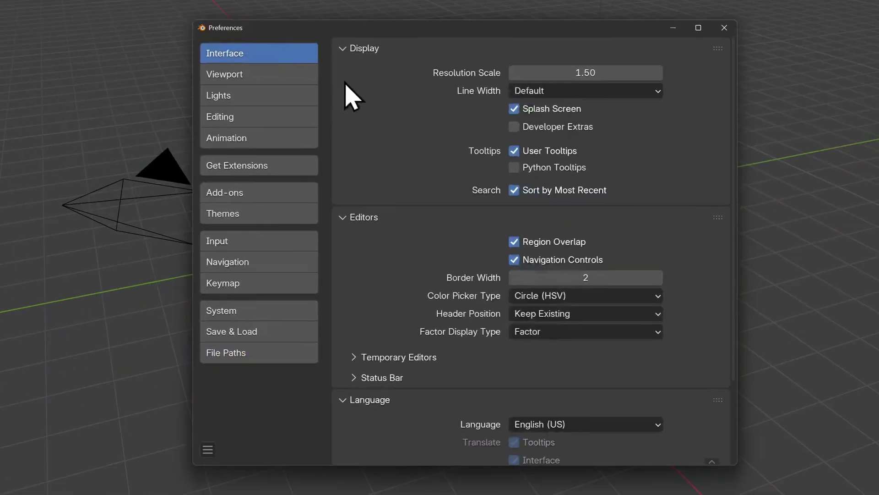
{"action": "left_click", "coordinate": [280, 354]}
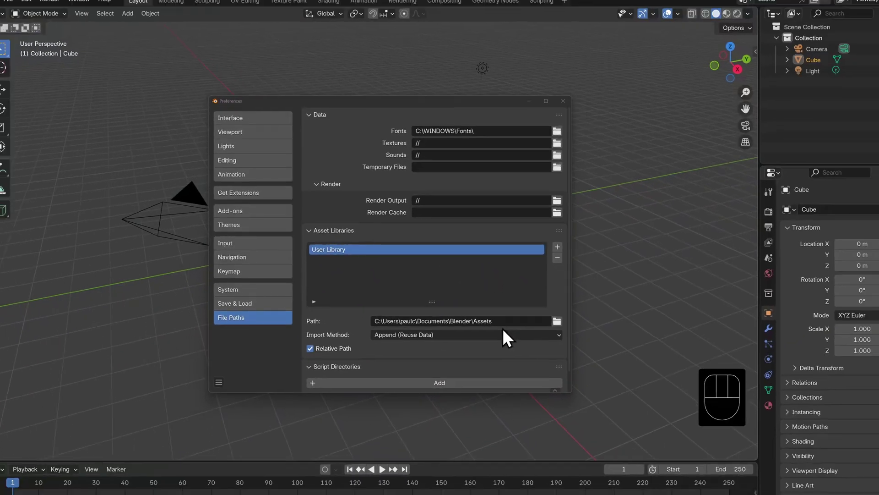
{"action": "left_click", "coordinate": [715, 357]}
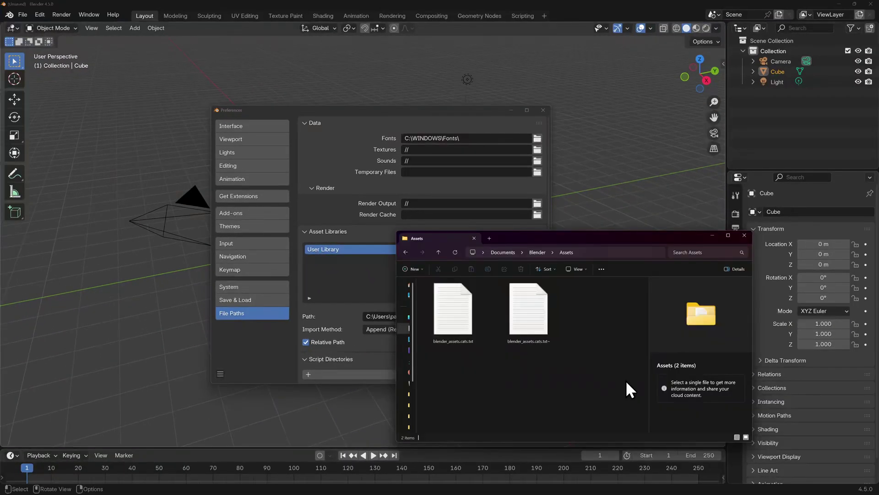
{"action": "left_click_drag", "start_coordinate": [0, 286], "coordinate": [171, 233]}
{"action": "left_click_drag", "start_coordinate": [89, 302], "coordinate": [582, 306]}
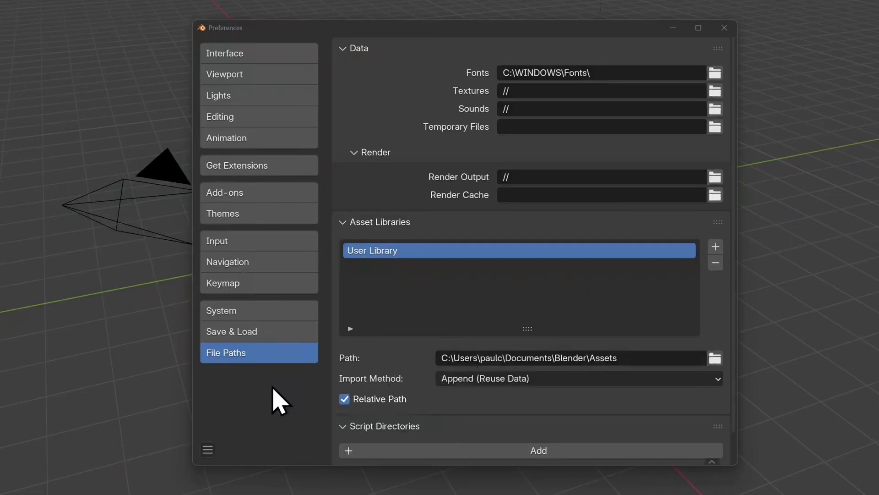
Add the Kitbash Assets folder as an asset library and split the main view in two
{"action": "left_click", "coordinate": [715, 247]}
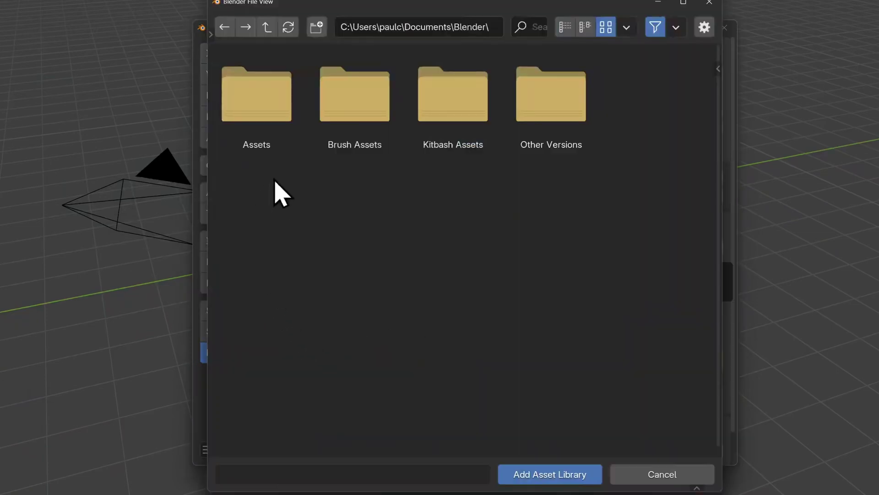
{"action": "left_click", "coordinate": [462, 137]}
{"action": "left_click", "coordinate": [560, 476]}
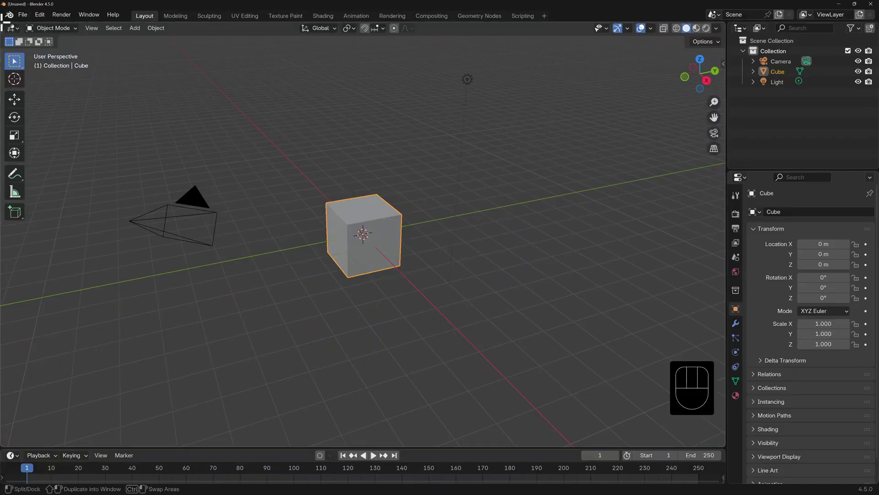
{"action": "left_click_drag", "start_coordinate": [4, 24], "coordinate": [363, 33]}
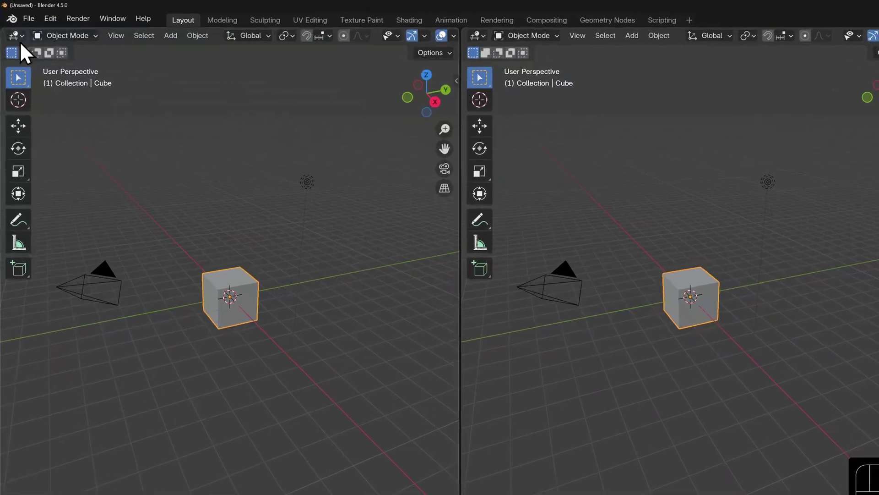
Make the left area an Asset Browser showing the User Library
{"action": "left_click", "coordinate": [13, 28]}
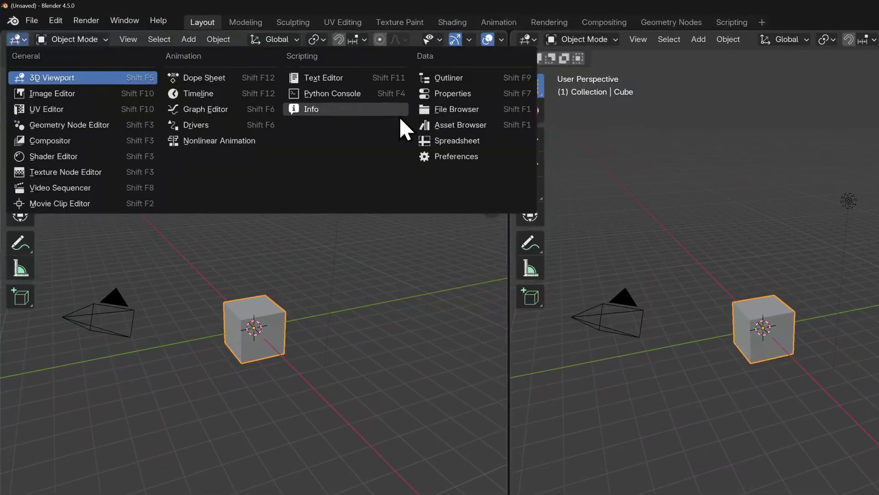
{"action": "left_click", "coordinate": [449, 125]}
{"action": "scroll", "coordinate": [445, 110], "scroll_direction": "down", "scroll_amount": 6}
{"action": "scroll", "coordinate": [422, 251], "scroll_direction": "down", "scroll_amount": 15}
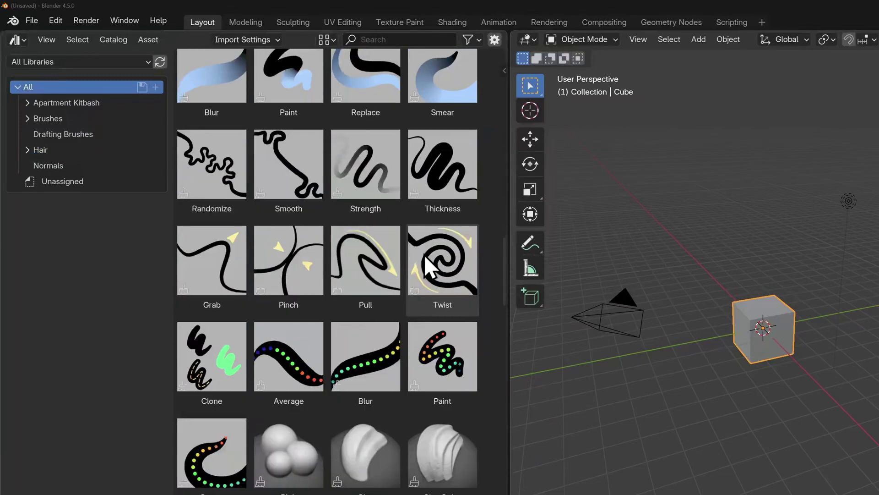
{"action": "scroll", "coordinate": [424, 254], "scroll_direction": "down", "scroll_amount": 10}
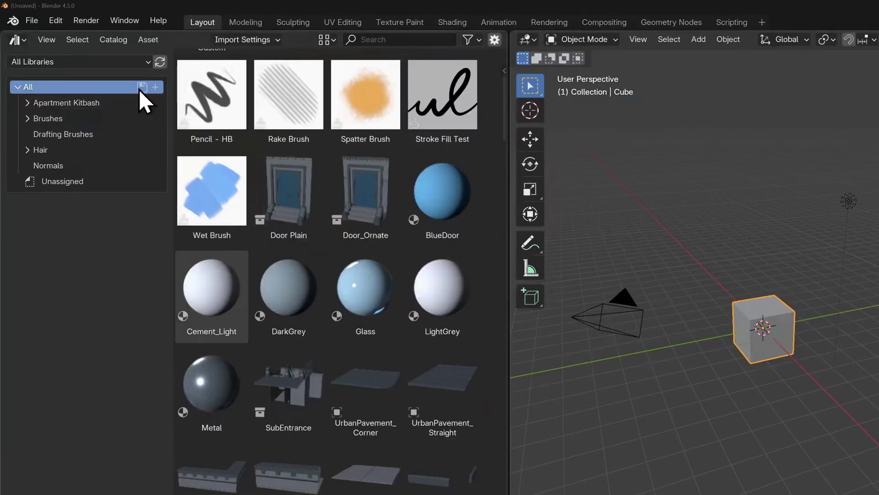
{"action": "left_click", "coordinate": [143, 62]}
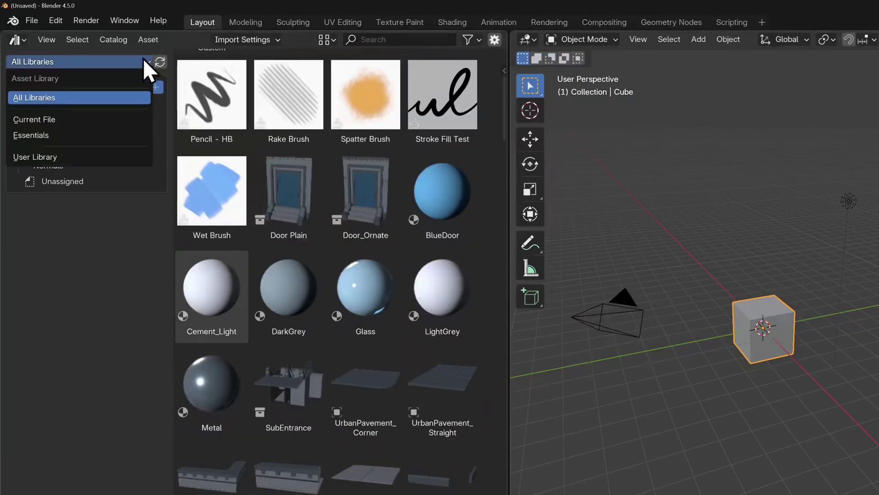
{"action": "left_click", "coordinate": [72, 157]}
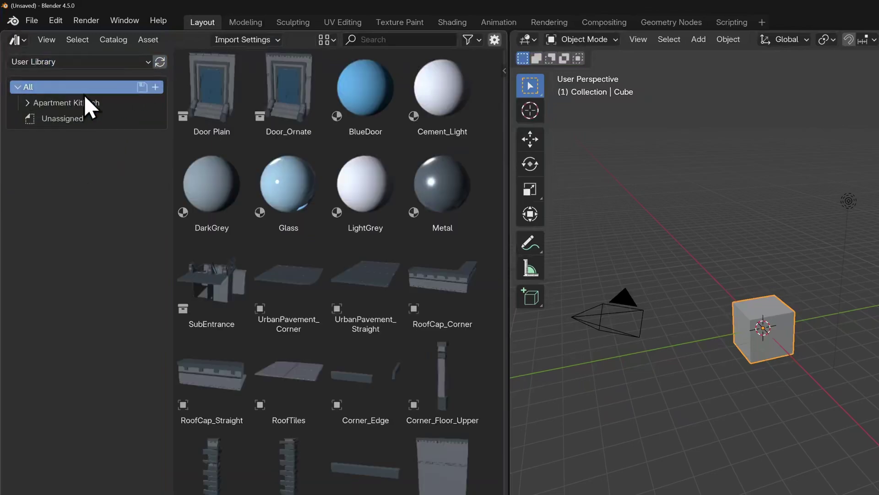
Expand Apartment Kitbash, browse Doors through Windows, and settle on the Pavement catalog
{"action": "left_click", "coordinate": [27, 102]}
{"action": "left_click", "coordinate": [115, 118]}
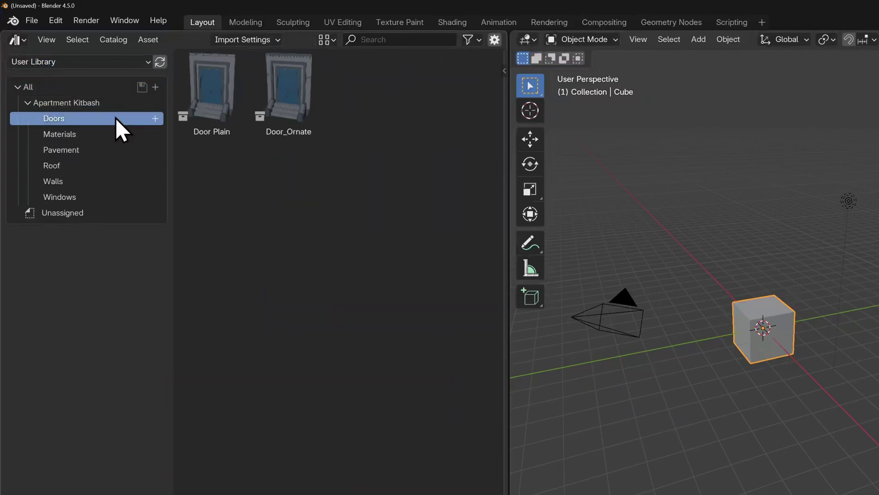
{"action": "left_click", "coordinate": [101, 134]}
{"action": "left_click", "coordinate": [98, 150]}
{"action": "left_click", "coordinate": [94, 165]}
{"action": "left_click", "coordinate": [91, 184]}
{"action": "left_click", "coordinate": [93, 201]}
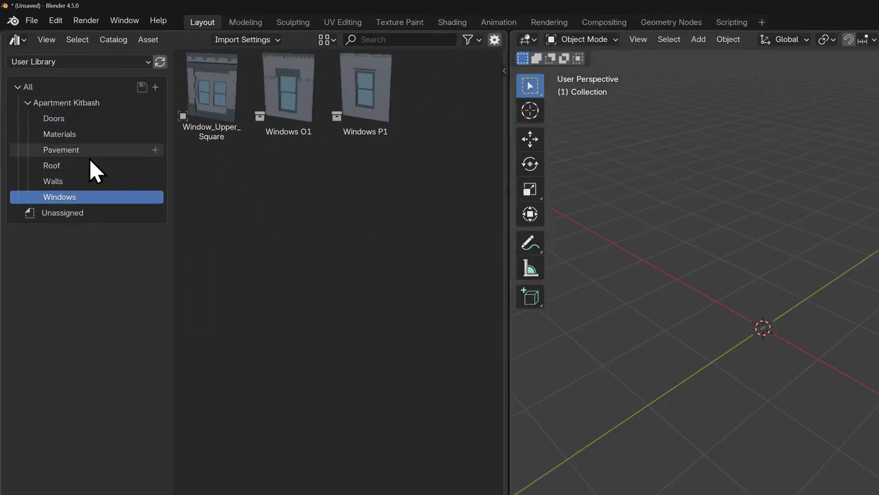
{"action": "left_click", "coordinate": [91, 154]}
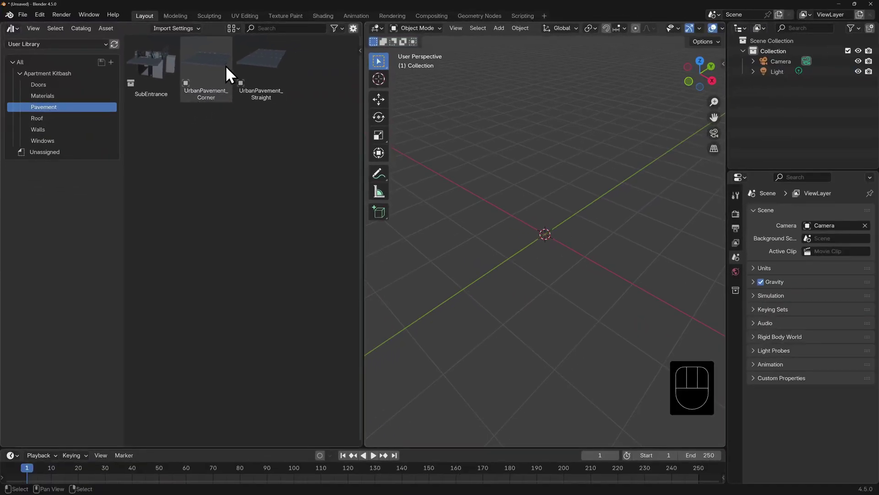
Place UrbanPavement_Corner in the scene and snap it to the grid
{"action": "left_click_drag", "start_coordinate": [275, 76], "coordinate": [635, 299]}
{"action": "left_click_drag", "start_coordinate": [477, 223], "coordinate": [535, 235]}
{"action": "scroll", "coordinate": [535, 235], "scroll_direction": "down", "scroll_amount": 1}
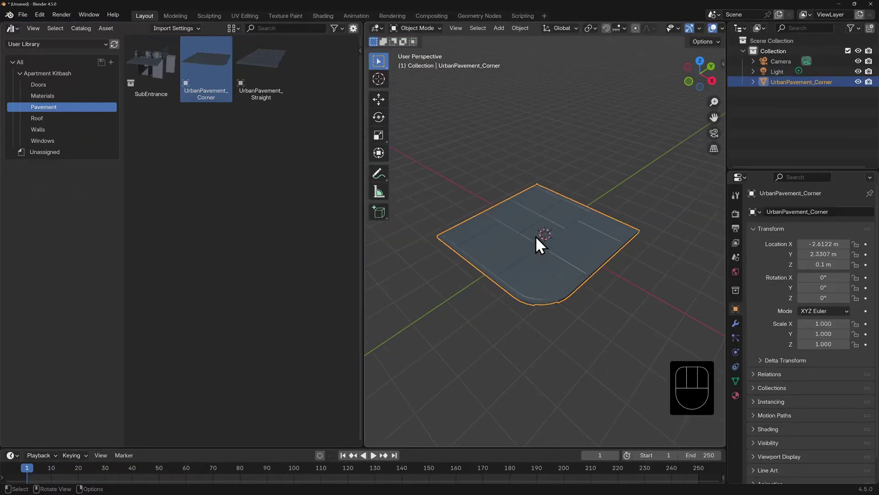
{"action": "key", "text": "shift+s"}
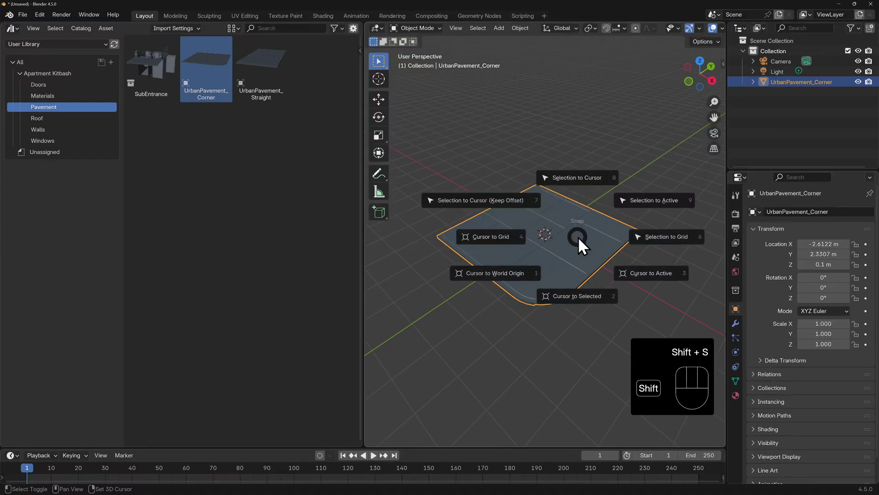
{"action": "left_click", "coordinate": [650, 234]}
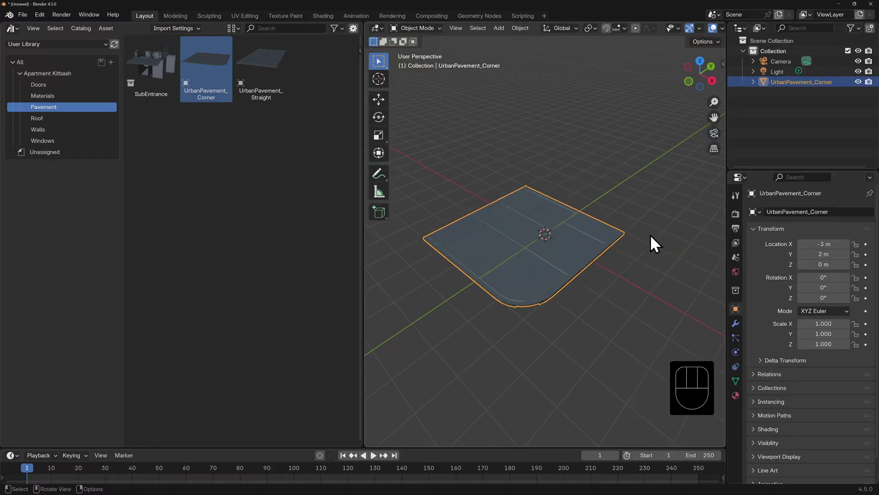
Add an UrbanPavement_Straight piece and a duplicate placed at X -6 m beside it
{"action": "scroll", "coordinate": [565, 236], "scroll_direction": "down", "scroll_amount": 1}
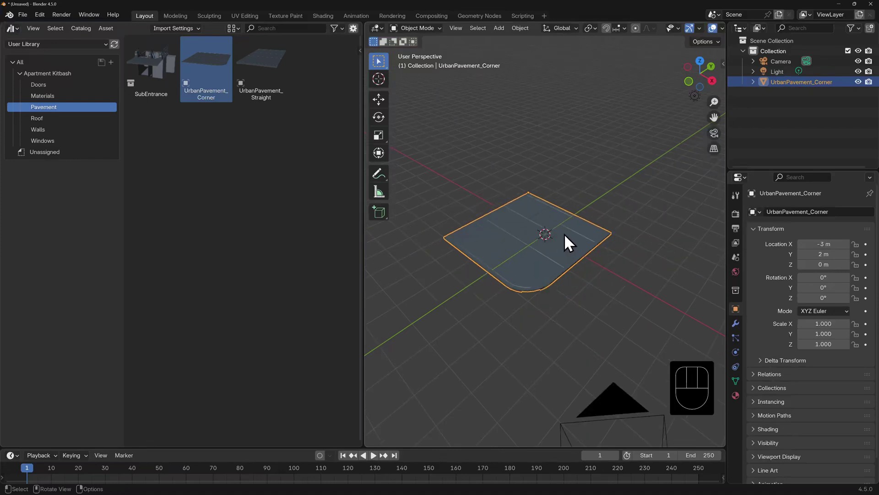
{"action": "left_click_drag", "start_coordinate": [261, 68], "coordinate": [568, 215]}
{"action": "key", "text": "shift+d"}
{"action": "key", "text": "r"}
{"action": "key", "text": "r"}
{"action": "key", "text": "Escape"}
{"action": "key", "text": "g"}
{"action": "left_click", "coordinate": [505, 208]}
Place a WallPlain wall from the Walls catalog onto the pavement
{"action": "scroll", "coordinate": [505, 208], "scroll_direction": "up", "scroll_amount": 2}
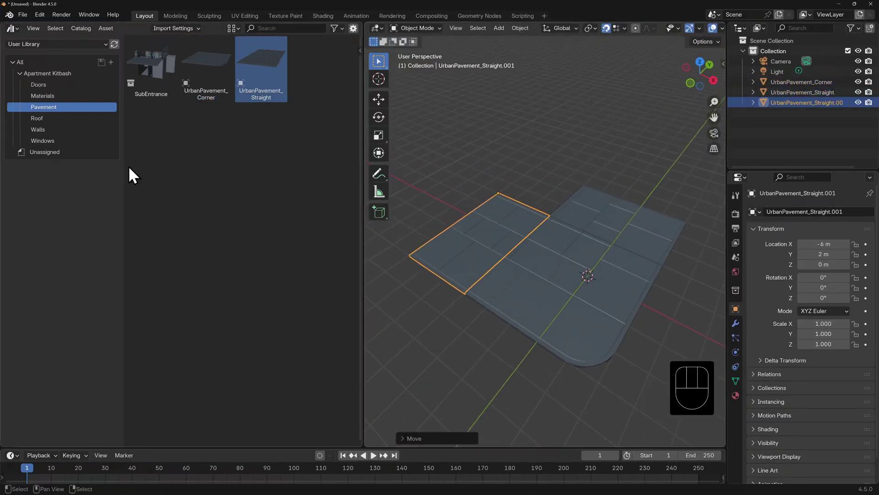
{"action": "left_click", "coordinate": [38, 129]}
{"action": "left_click_drag", "start_coordinate": [255, 142], "coordinate": [510, 185]}
Duplicate the wall and turn the copy 90° around Z
{"action": "key", "text": "shift+d"}
{"action": "key", "text": "r"}
{"action": "key", "text": "z"}
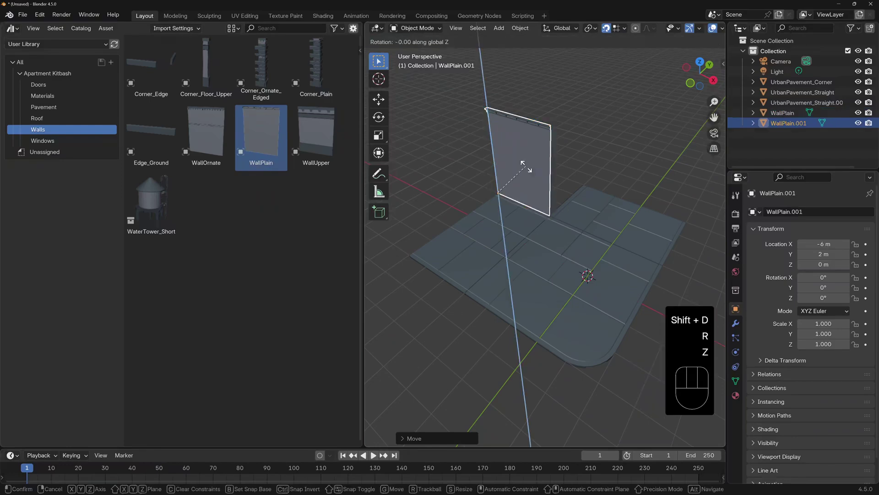
{"action": "left_click", "coordinate": [544, 210]}
Place the SubEntrance stairwell and put a Windows P1 window on the wall
{"action": "left_click", "coordinate": [43, 107]}
{"action": "left_click_drag", "start_coordinate": [151, 69], "coordinate": [458, 317]}
{"action": "middle_click_drag", "start_coordinate": [458, 317], "coordinate": [577, 238]}
{"action": "left_click", "coordinate": [43, 141]}
{"action": "left_click_drag", "start_coordinate": [261, 68], "coordinate": [469, 254]}
{"action": "middle_click_drag", "start_coordinate": [469, 253], "coordinate": [505, 236]}
Delete the extra object and place Corner_Plain at the building's corner
{"action": "key", "text": "Delete"}
{"action": "left_click", "coordinate": [38, 129]}
{"action": "left_click_drag", "start_coordinate": [317, 70], "coordinate": [518, 241]}
{"action": "middle_click_drag", "start_coordinate": [517, 241], "coordinate": [640, 245]}
Try rotating the SubEntrance door and raising the window pane, cancelling both
{"action": "left_click", "coordinate": [524, 339]}
{"action": "key", "text": "r"}
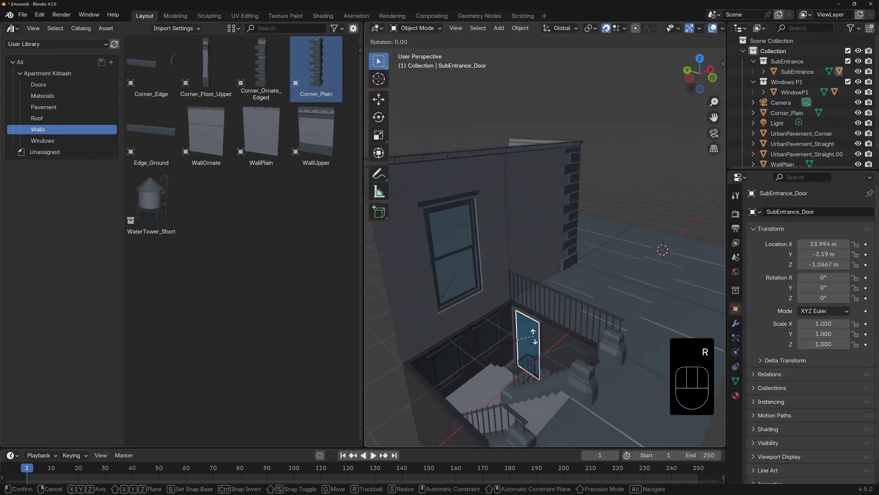
{"action": "key", "text": "z"}
{"action": "key", "text": "Escape"}
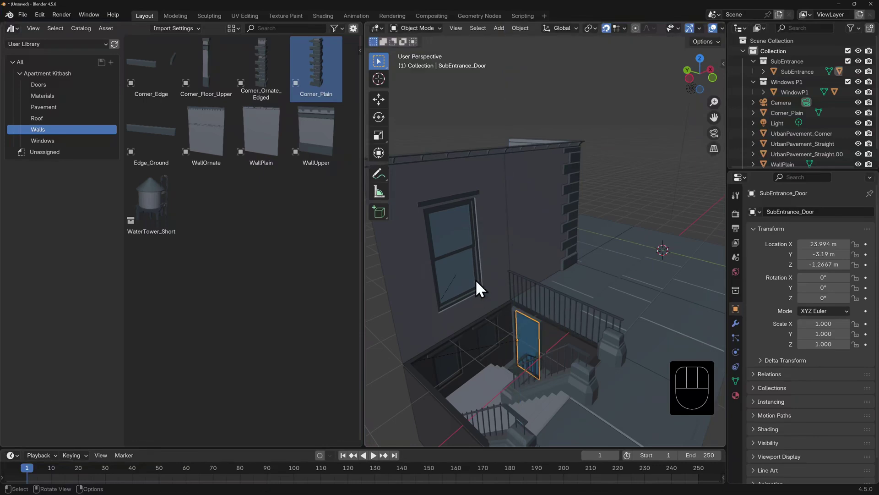
{"action": "left_click", "coordinate": [461, 252]}
{"action": "key", "text": "g"}
{"action": "key", "text": "z"}
{"action": "key", "text": "Escape"}
{"action": "middle_click_drag", "start_coordinate": [460, 263], "coordinate": [471, 283]}
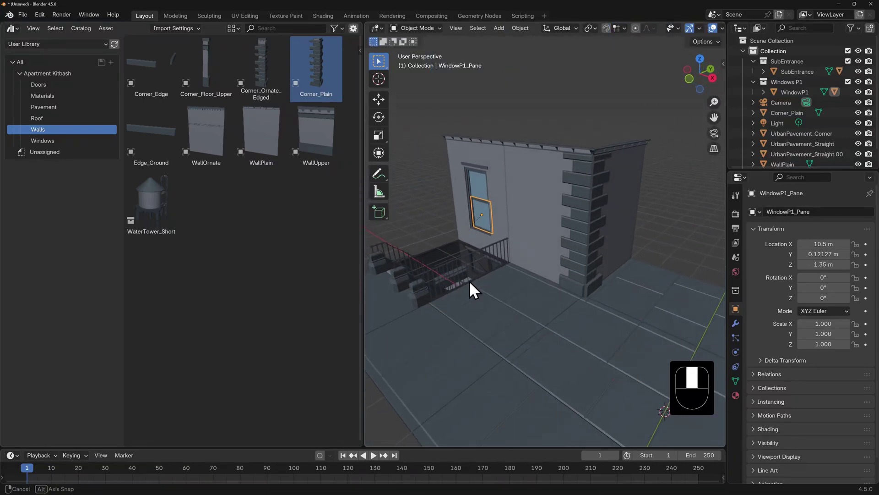